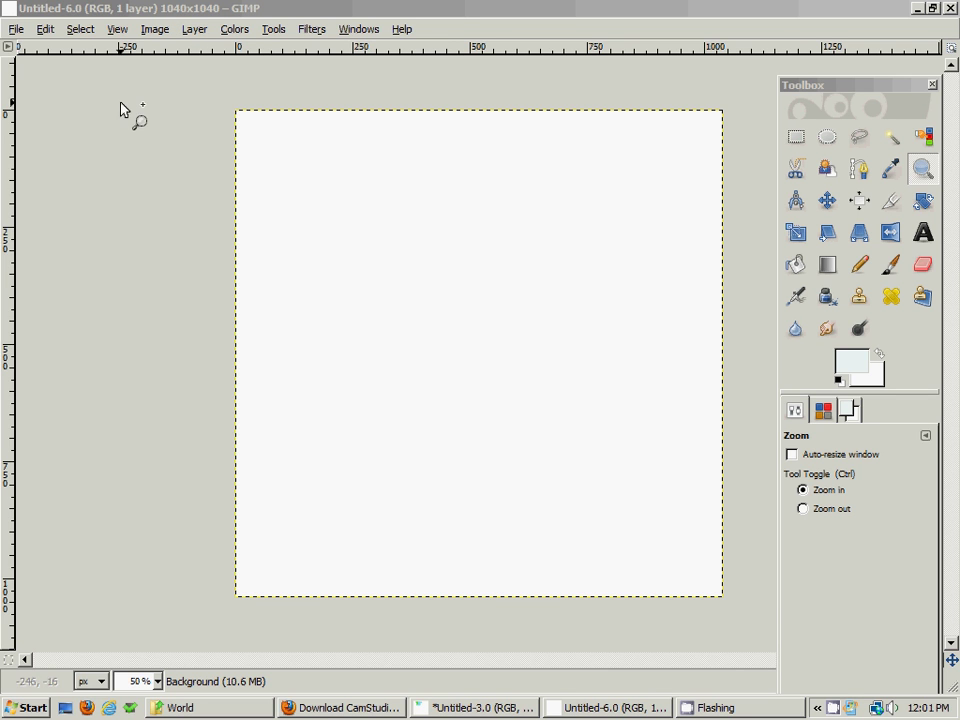
# Show the image grid and set its spacing to 54 pixels in width and height
pyautogui.click(115, 30)
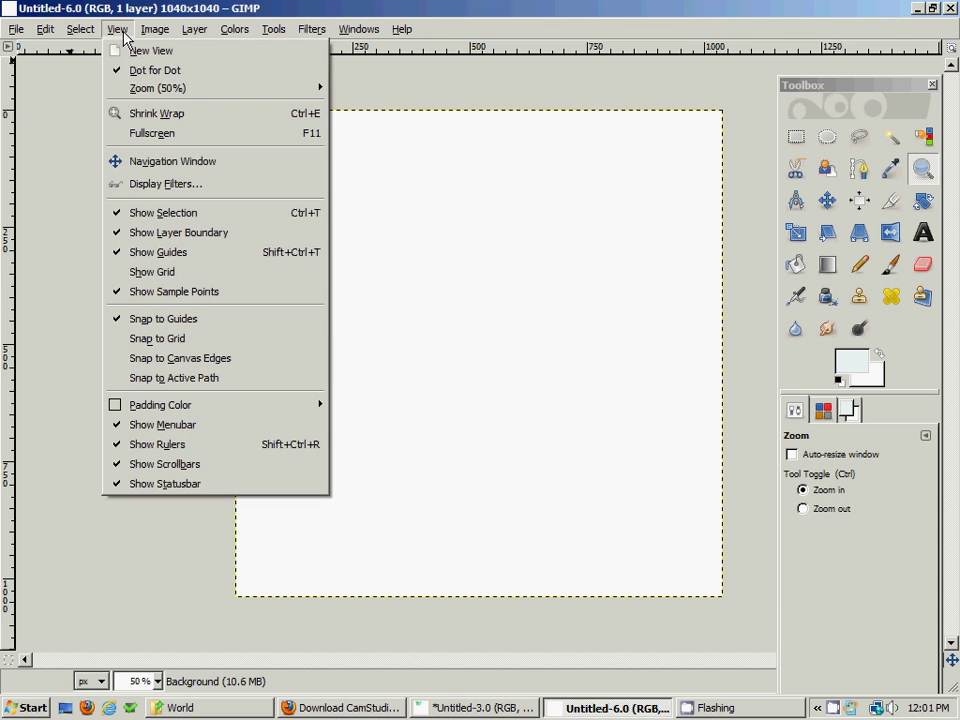
pyautogui.click(158, 271)
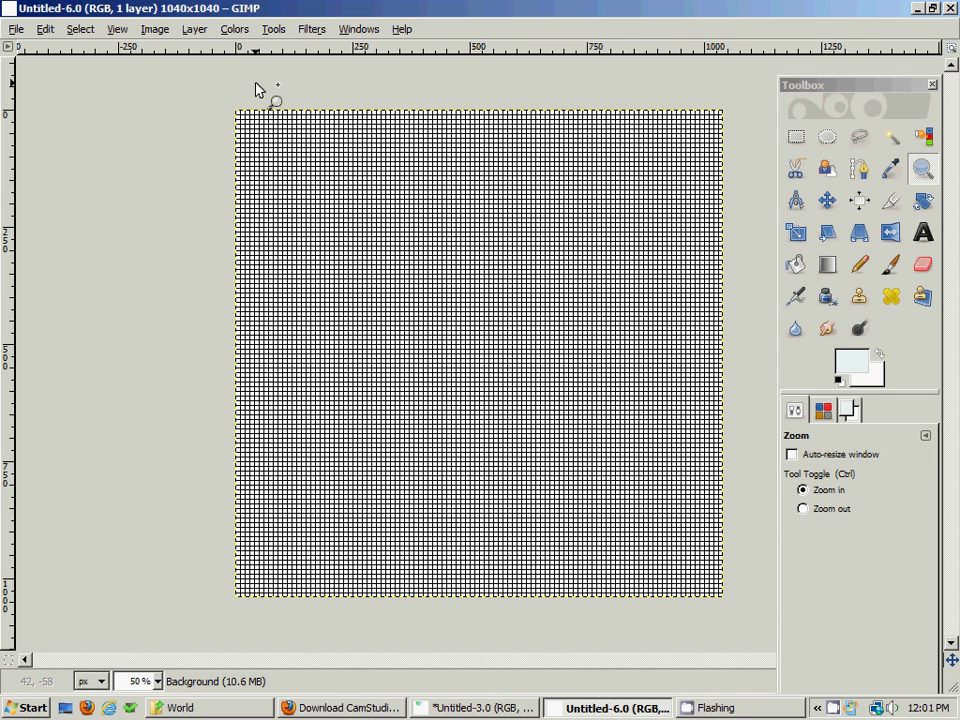
pyautogui.click(156, 31)
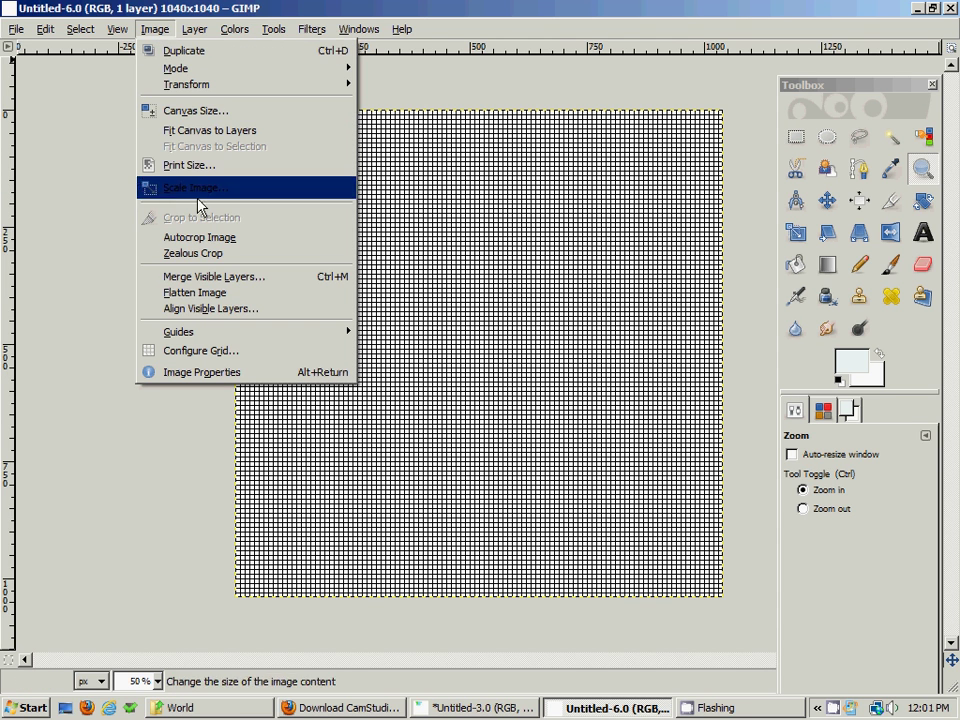
pyautogui.click(205, 354)
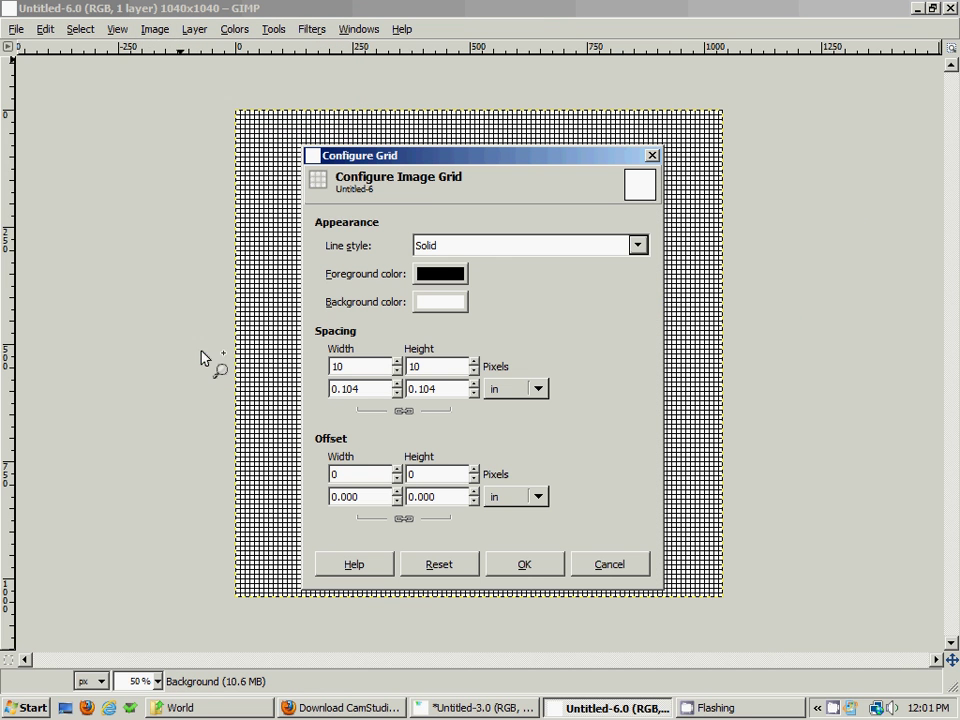
pyautogui.doubleClick(360, 369)
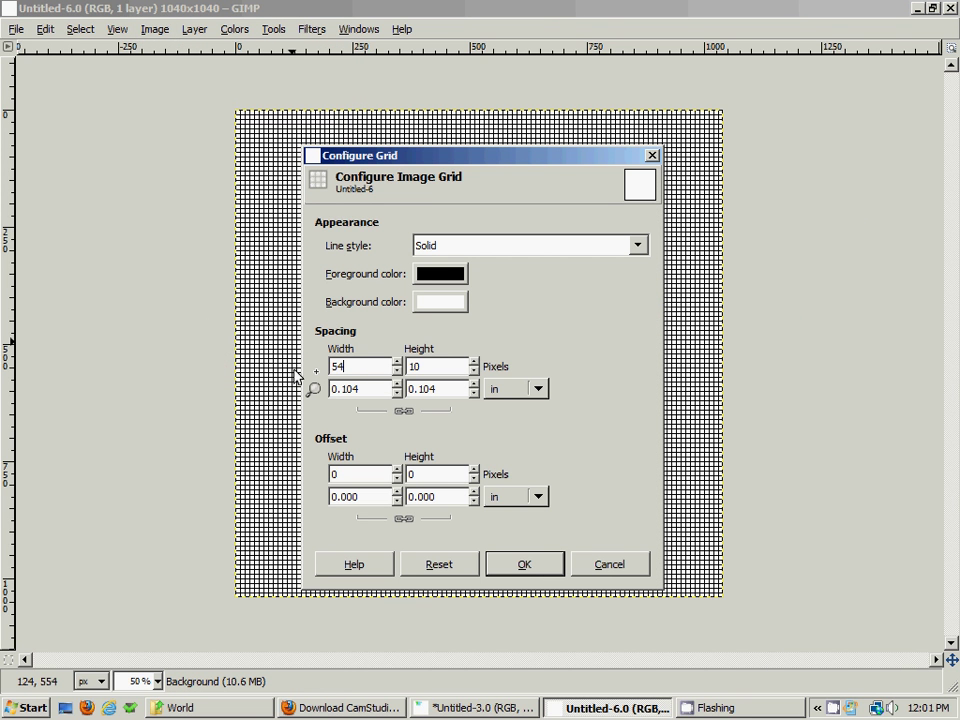
pyautogui.write('54')
pyautogui.doubleClick(424, 369)
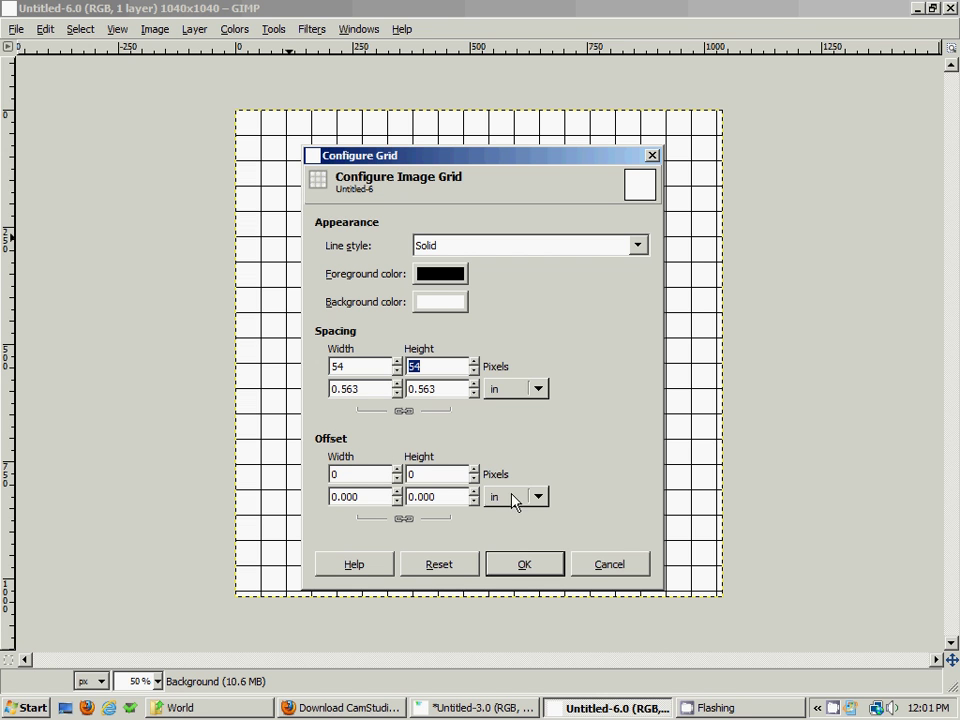
pyautogui.click(510, 566)
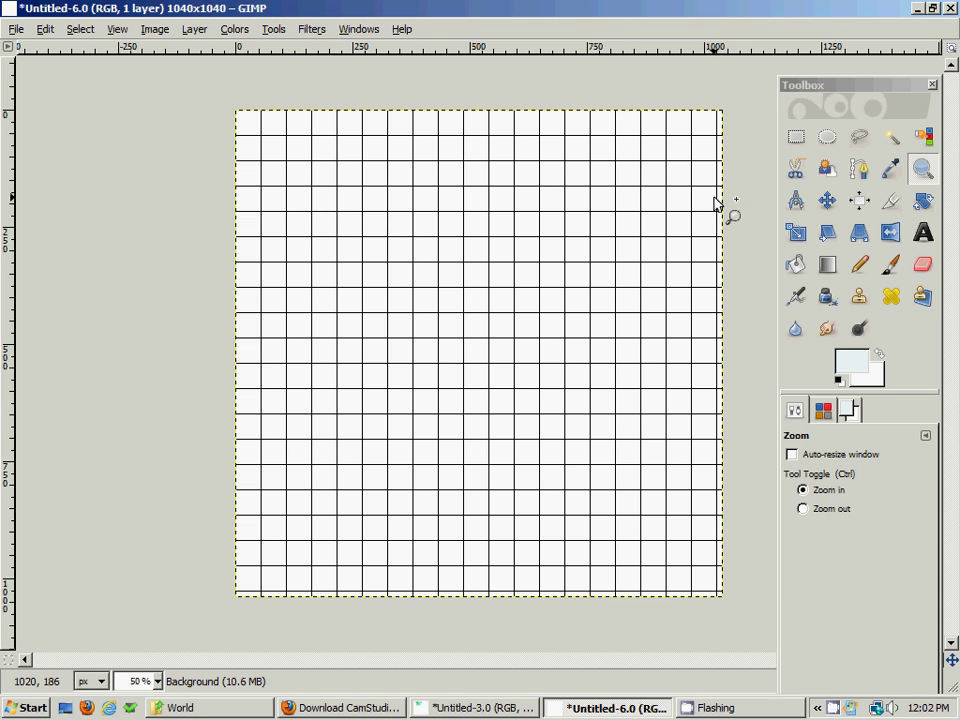
# Enable snapping to the grid and make a rectangular selection of the single grid cell starting at 162, 108
pyautogui.click(321, 178)
pyautogui.click(321, 178)
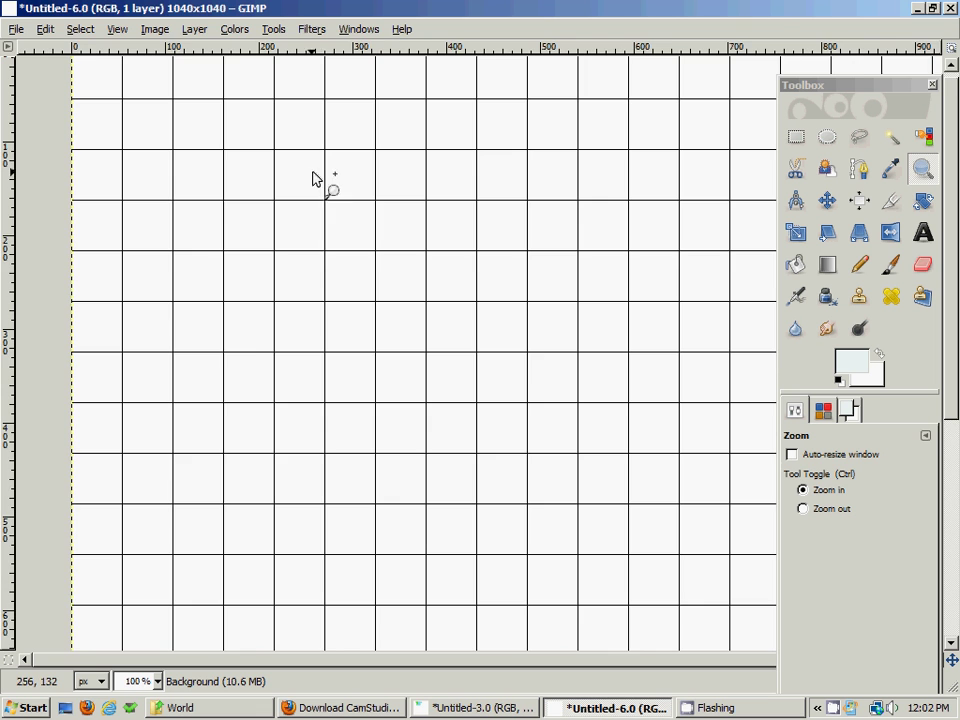
pyautogui.click(251, 137)
pyautogui.moveTo(416, 299); pyautogui.dragTo(453, 344)
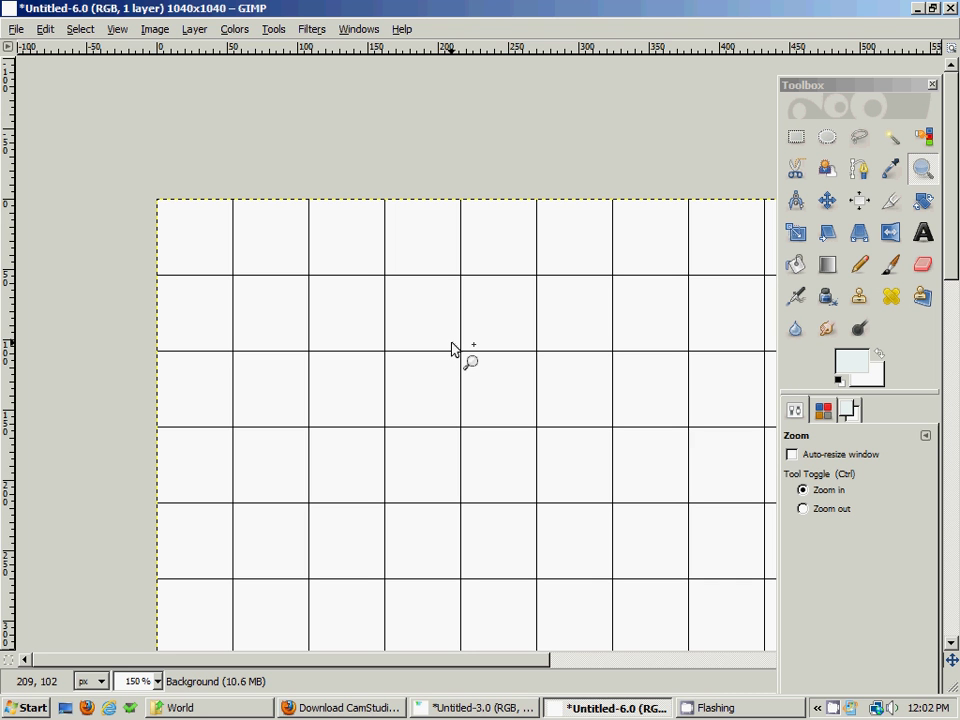
pyautogui.moveTo(446, 401); pyautogui.dragTo(354, 391)
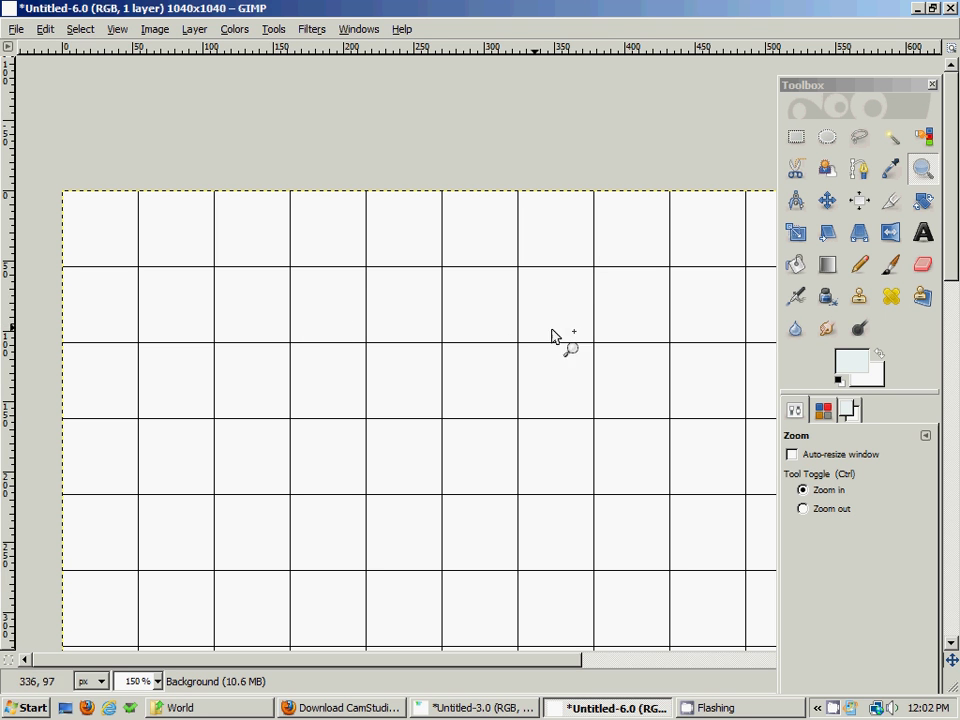
pyautogui.click(796, 136)
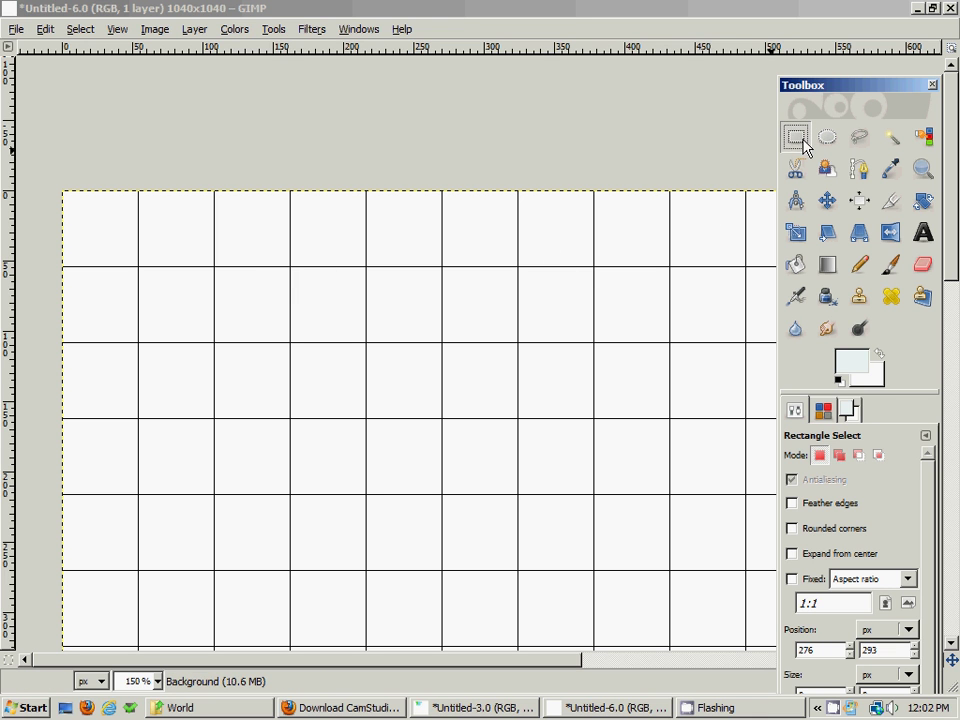
pyautogui.click(155, 30)
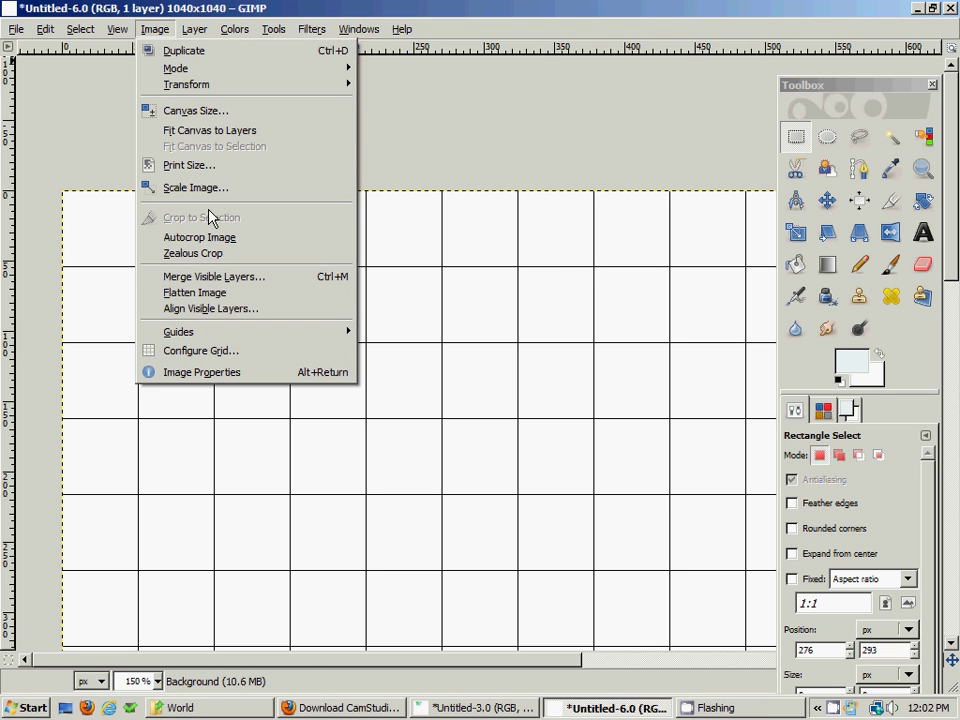
pyautogui.moveTo(116, 30)
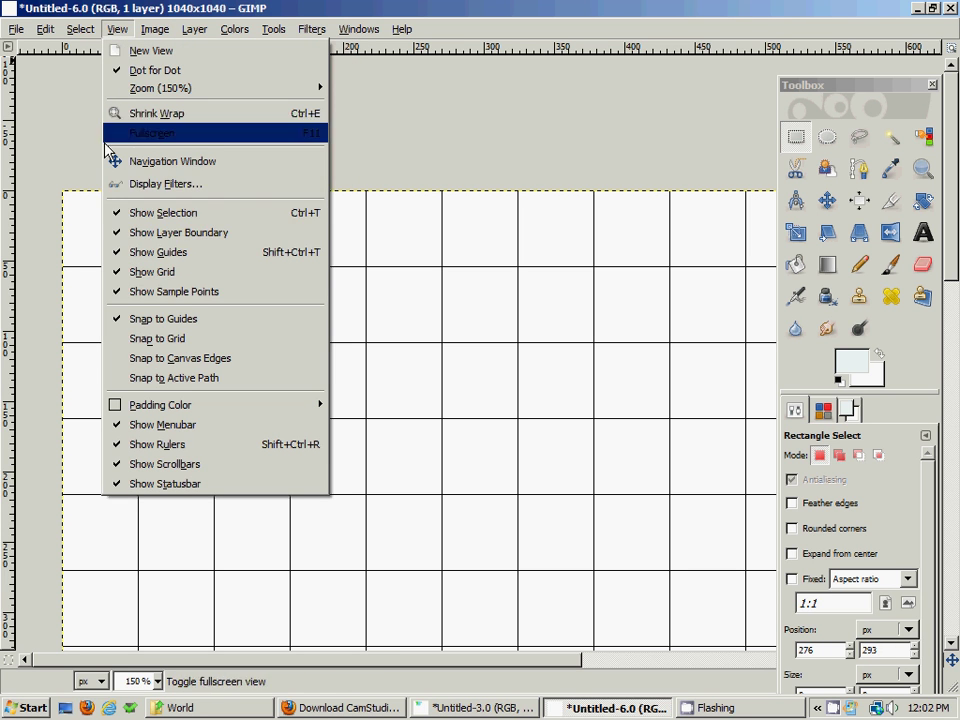
pyautogui.click(206, 338)
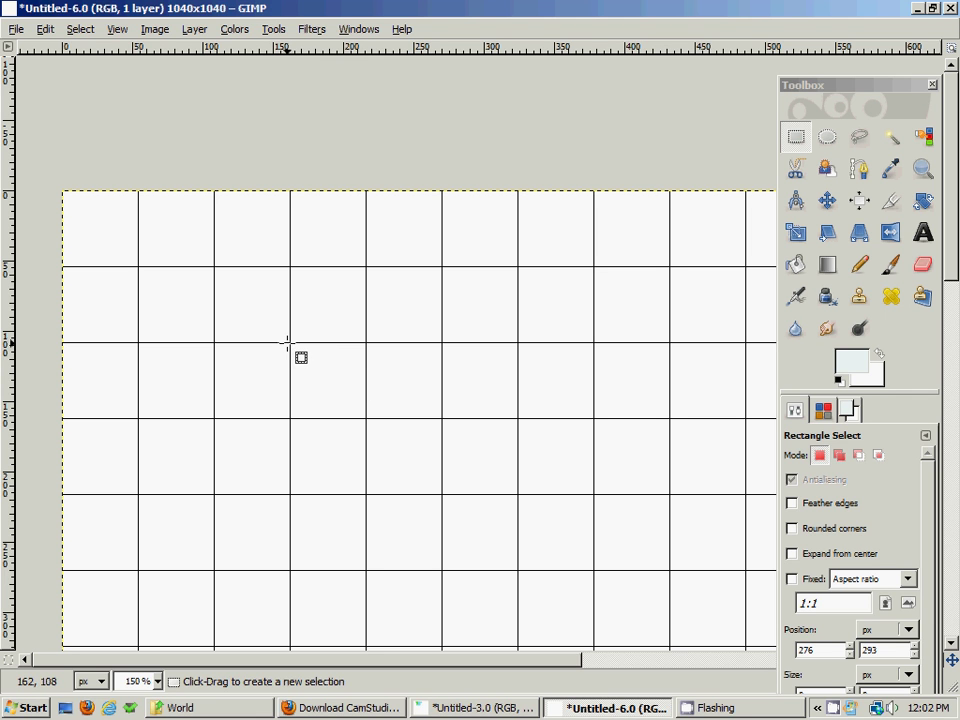
pyautogui.moveTo(290, 343); pyautogui.dragTo(368, 418)
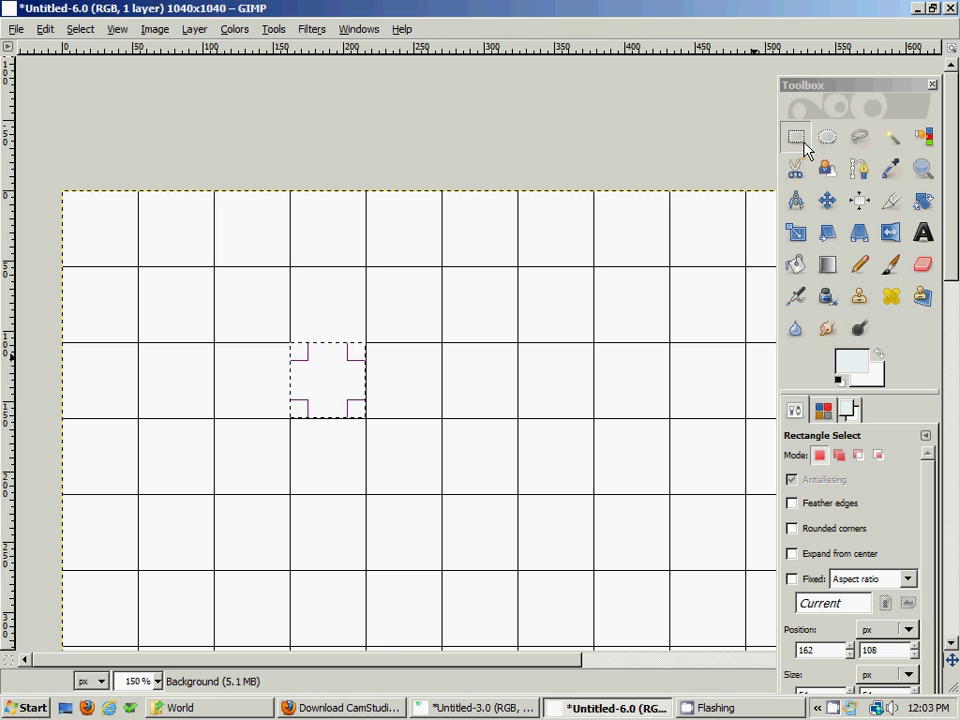
# Set the foreground color to a medium grass green and bucket-fill the selected grid cell with it
pyautogui.click(795, 264)
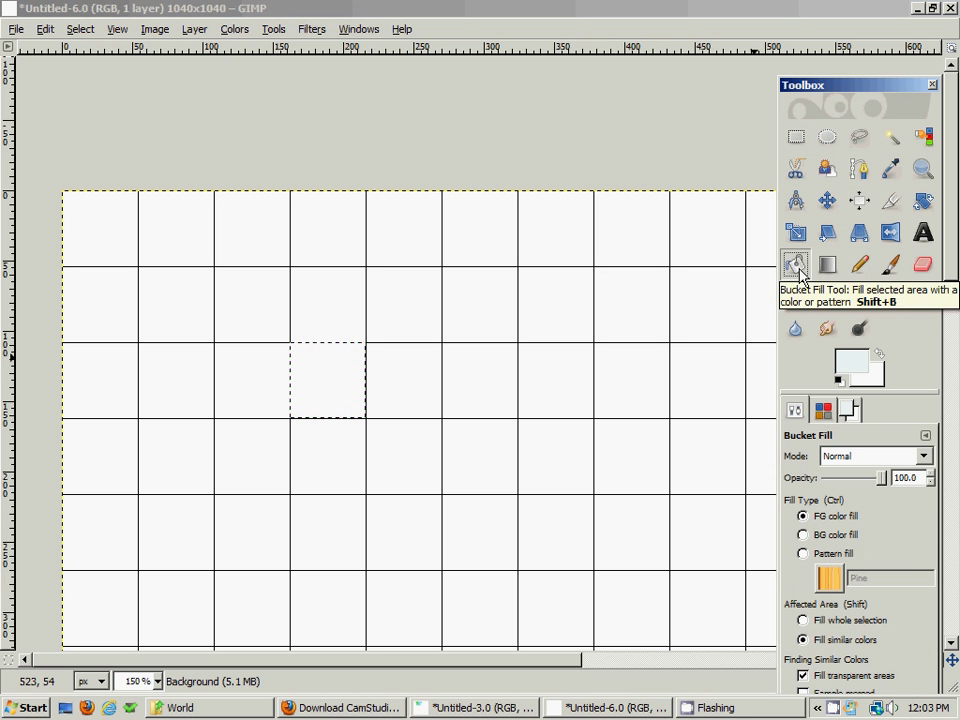
pyautogui.click(848, 410)
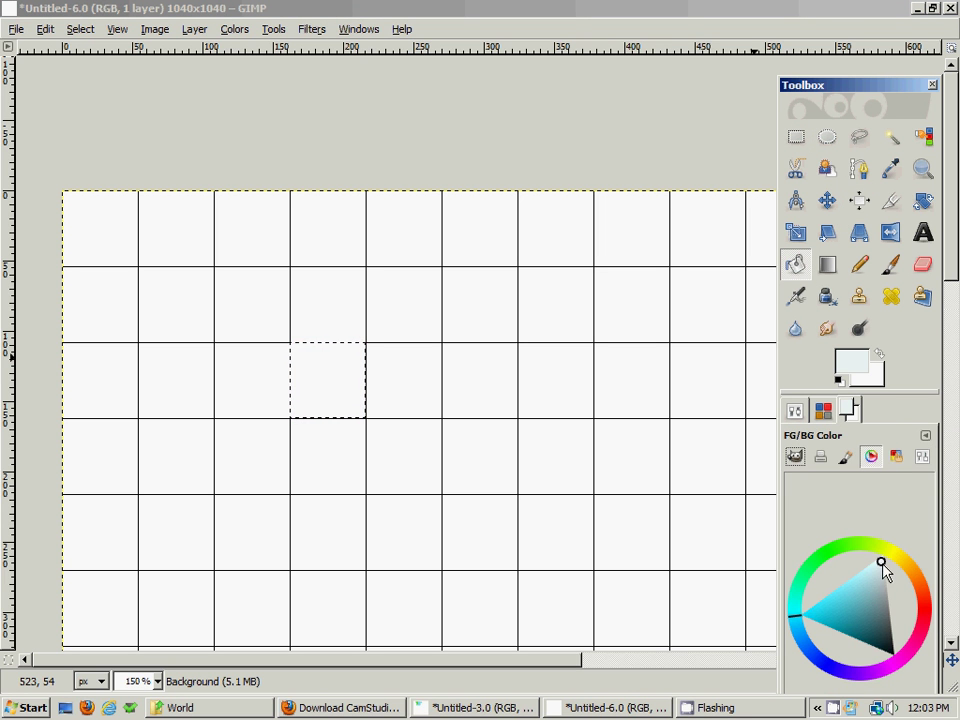
pyautogui.click(871, 563)
pyautogui.moveTo(802, 622); pyautogui.dragTo(865, 543)
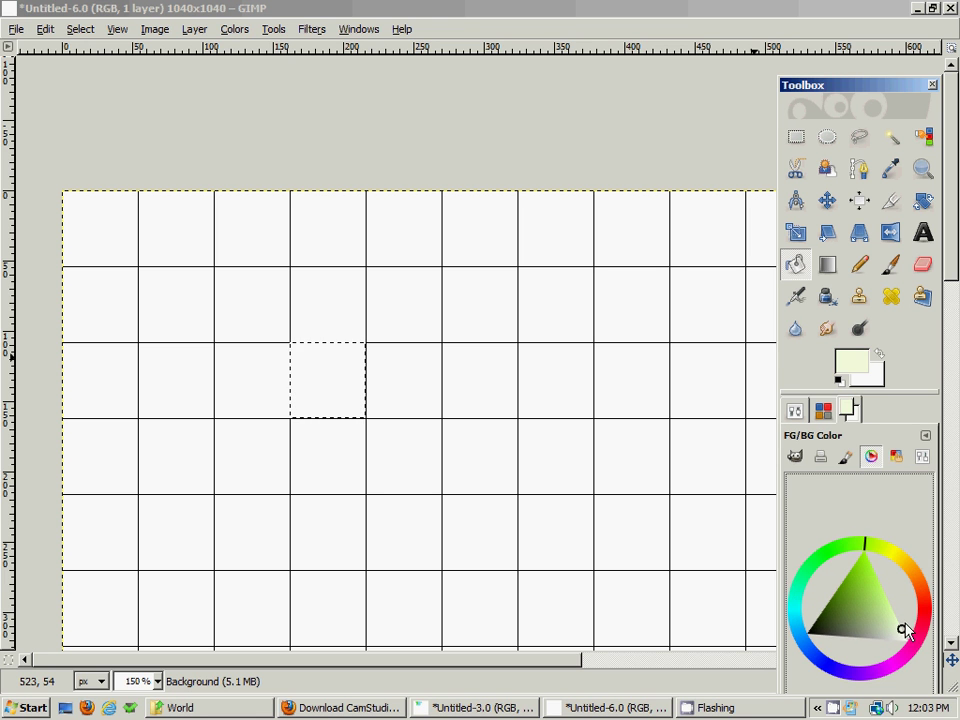
pyautogui.moveTo(902, 631); pyautogui.dragTo(868, 588)
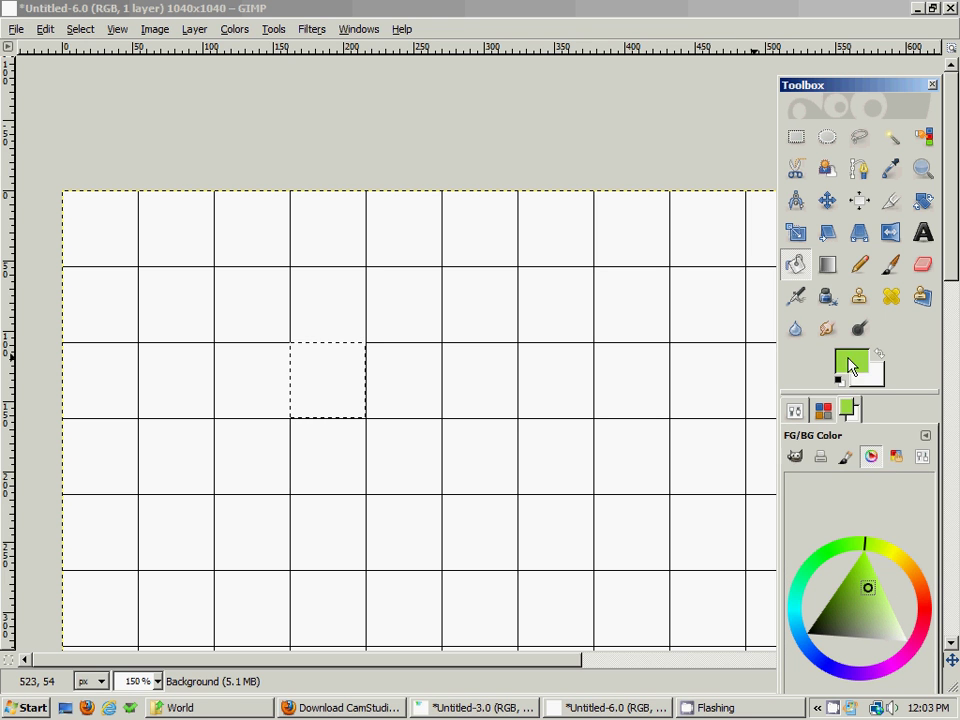
pyautogui.moveTo(868, 588); pyautogui.dragTo(849, 573)
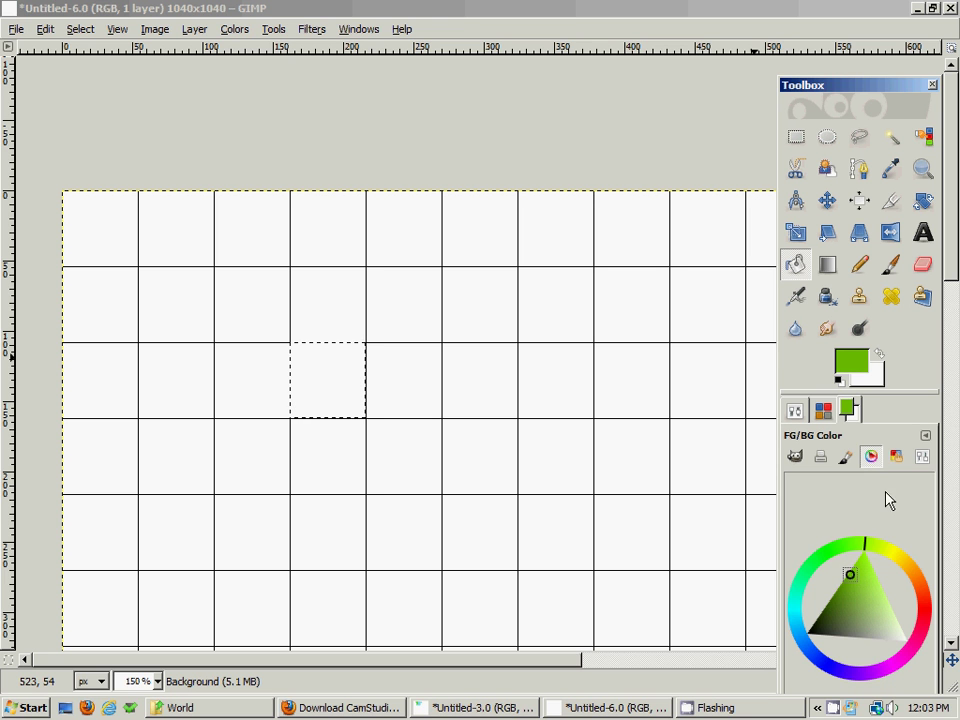
pyautogui.click(321, 383)
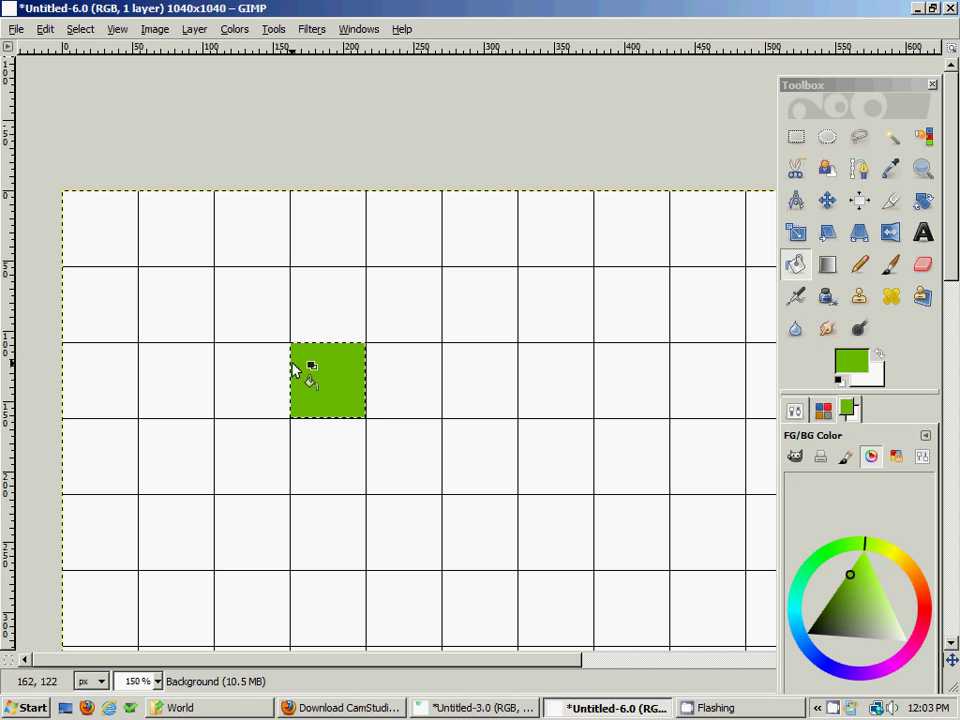
# Set up the Pencil tool with the Circle (01) brush for detailing the green tile
pyautogui.click(922, 168)
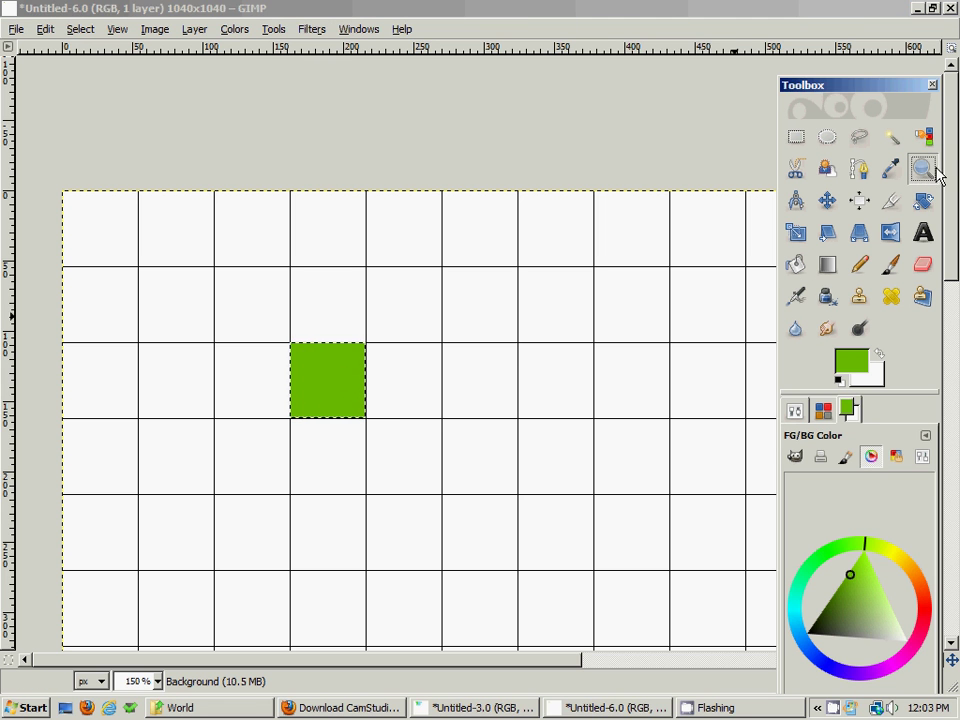
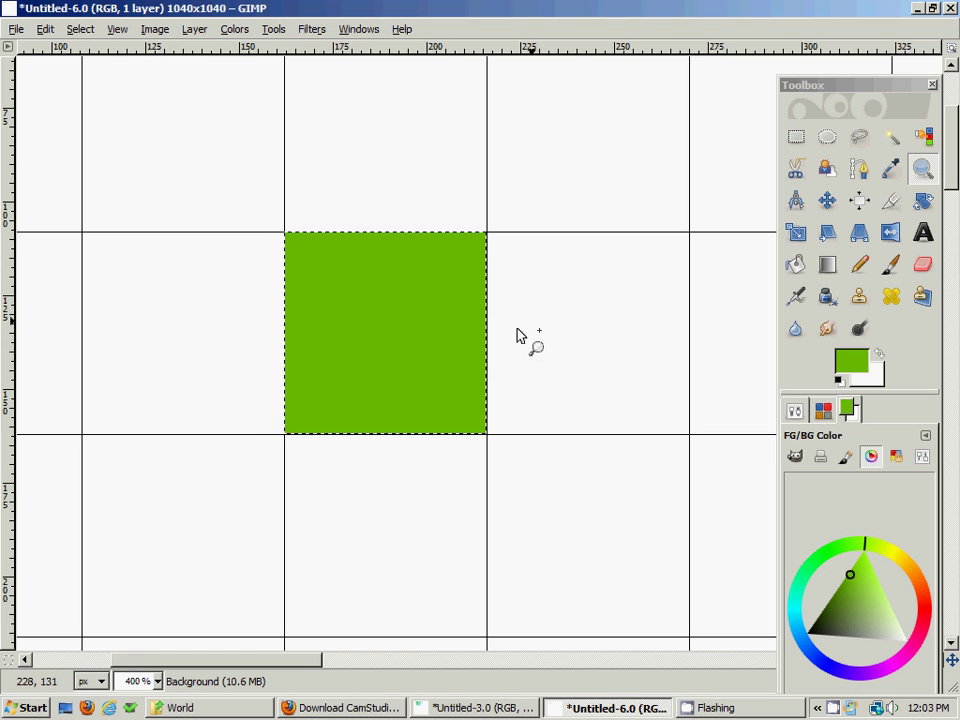
pyautogui.click(512, 328)
pyautogui.moveTo(252, 315); pyautogui.dragTo(317, 289)
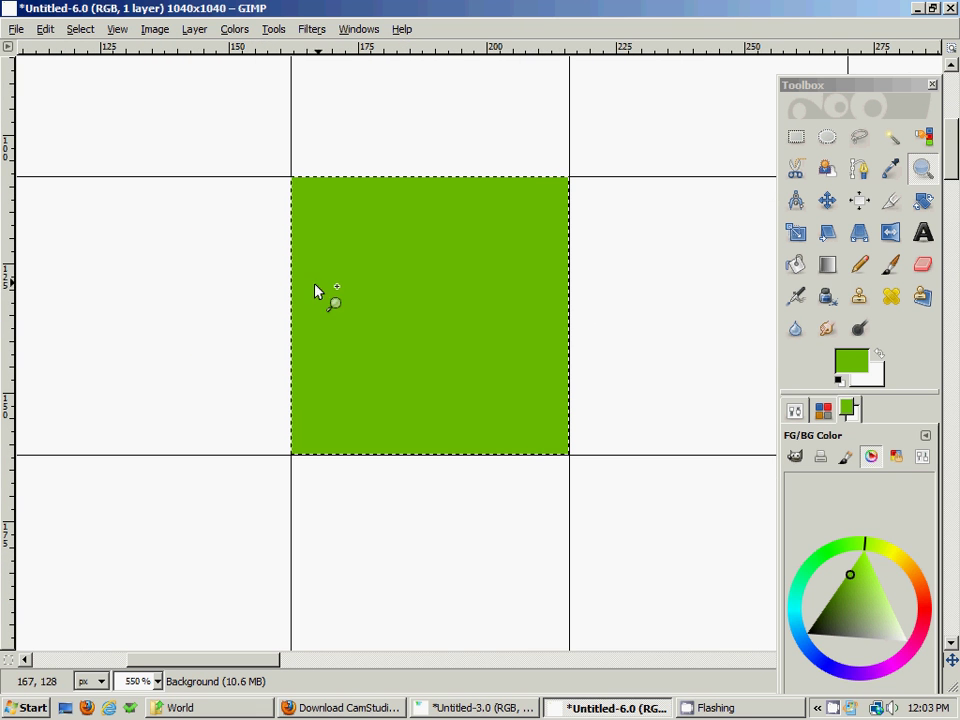
pyautogui.click(863, 272)
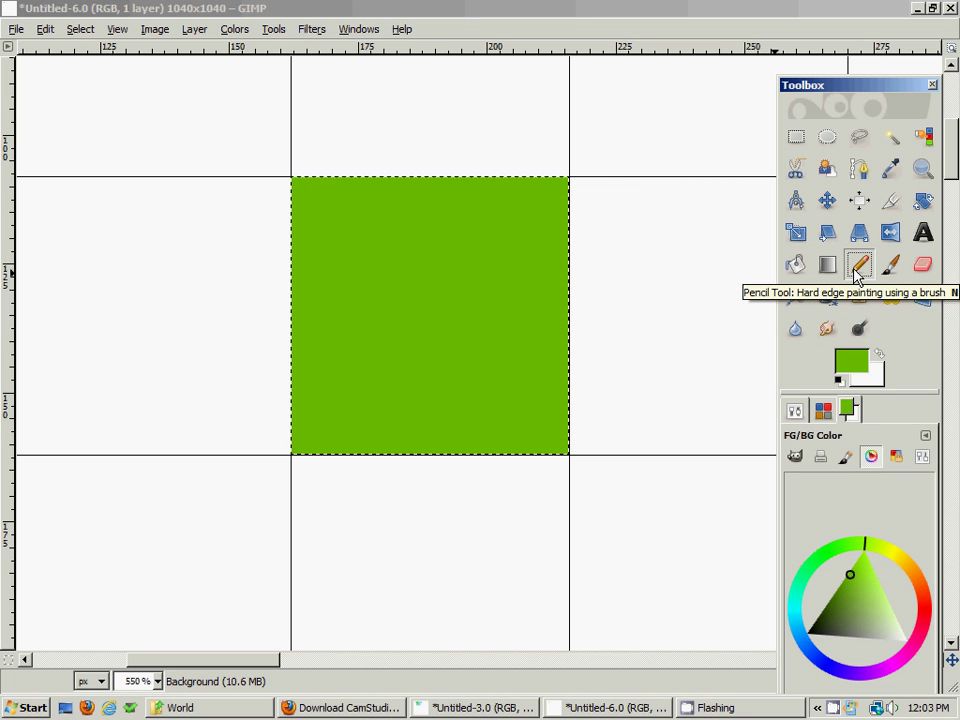
pyautogui.click(857, 266)
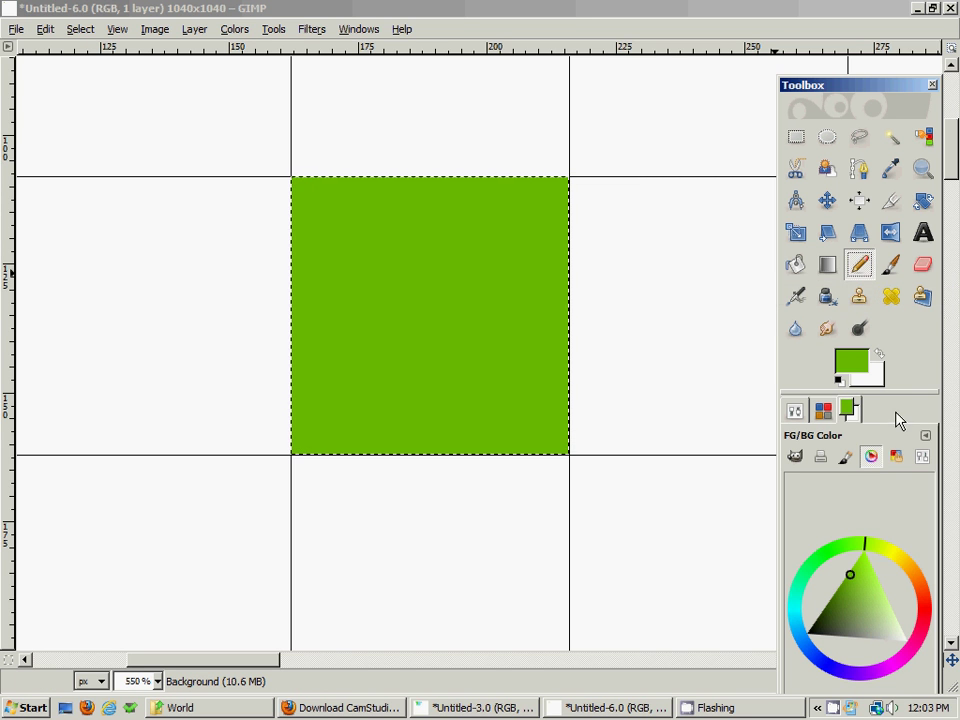
pyautogui.click(793, 414)
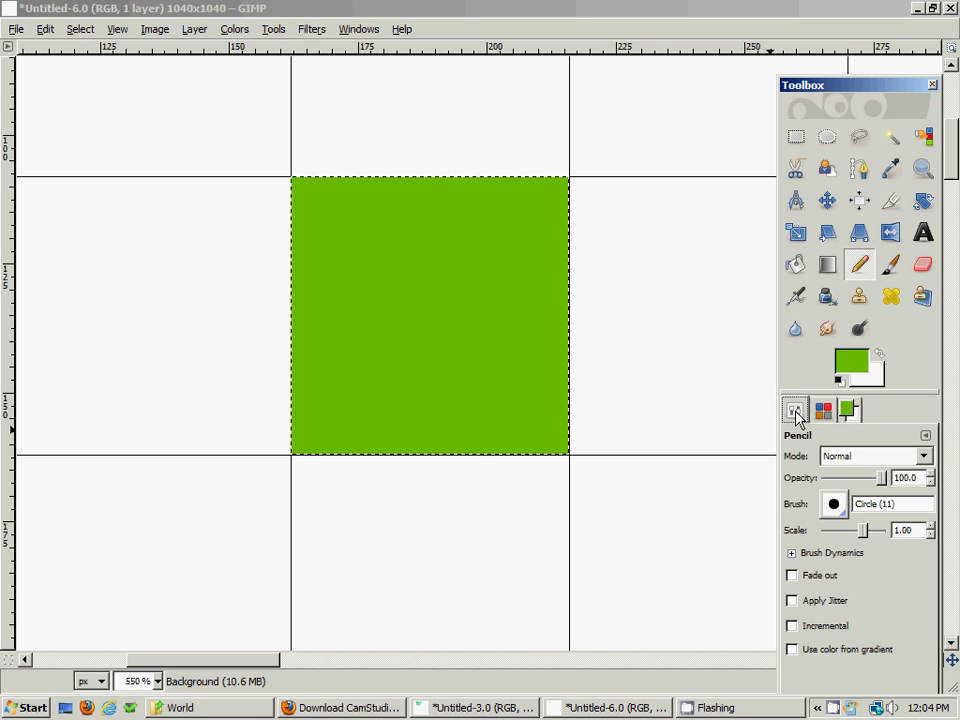
pyautogui.click(836, 508)
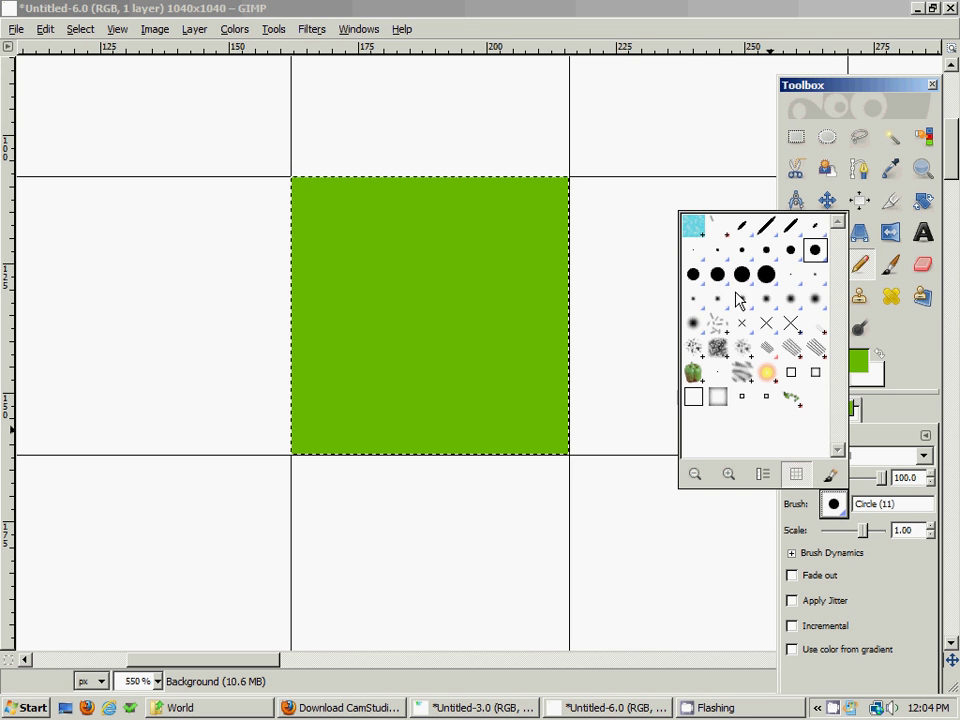
pyautogui.click(695, 254)
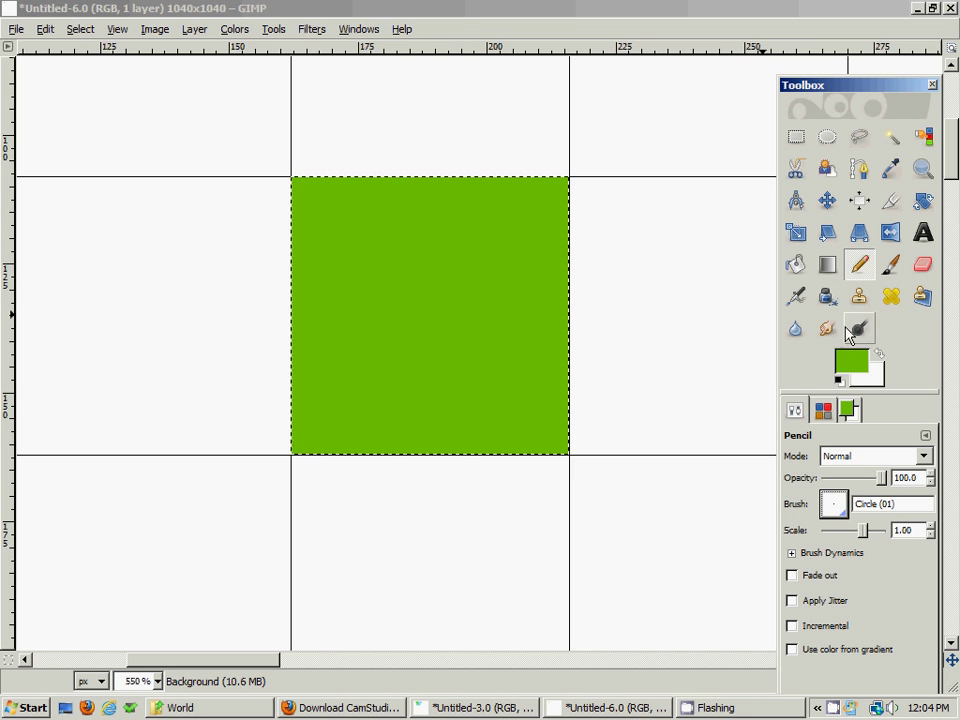
# Set the foreground color to brown and pencil small, irregular specks and short dashes across the whole green tile
pyautogui.click(850, 409)
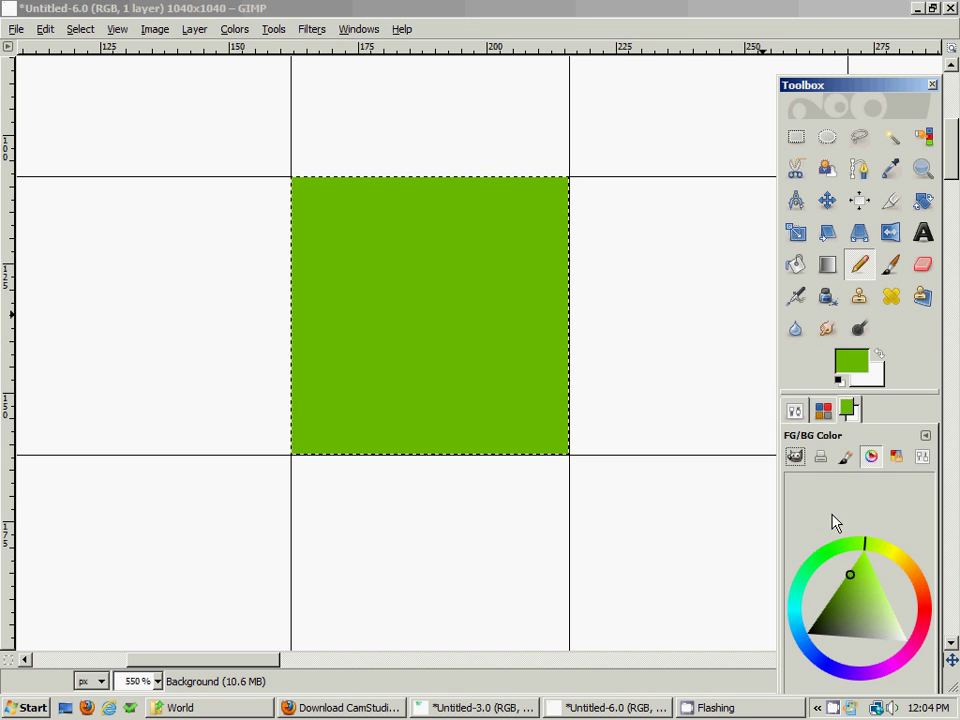
pyautogui.moveTo(865, 548)
pyautogui.mouseDown()
pyautogui.moveTo(899, 570)
pyautogui.moveTo(897, 588)
pyautogui.moveTo(879, 574)
pyautogui.moveTo(855, 581)
pyautogui.moveTo(869, 589)
pyautogui.mouseUp()
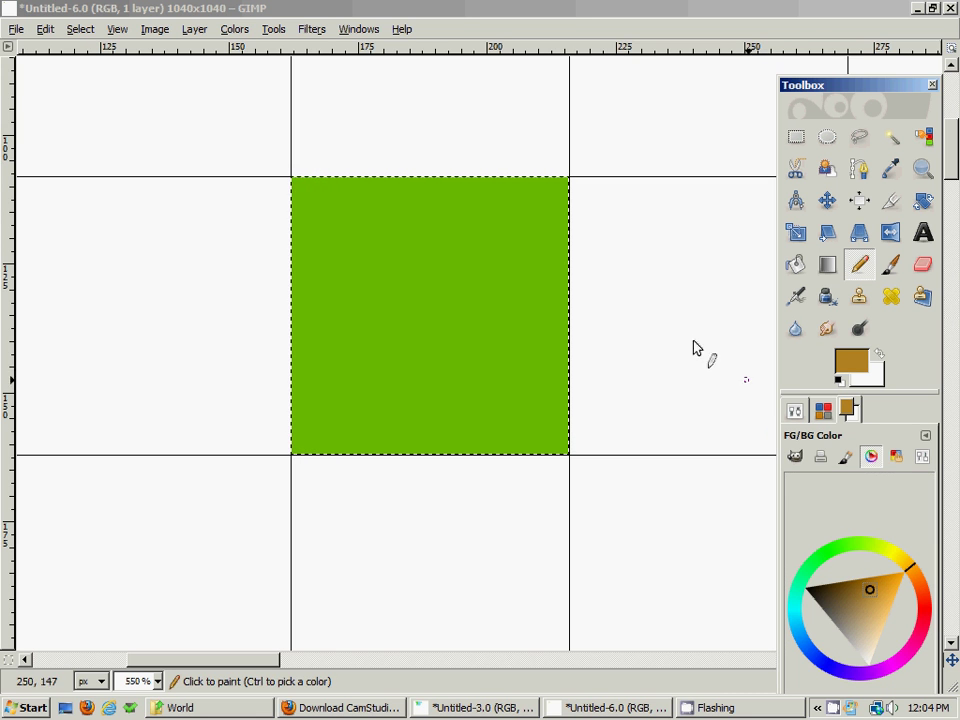
pyautogui.click(306, 188)
pyautogui.moveTo(334, 205); pyautogui.dragTo(326, 220)
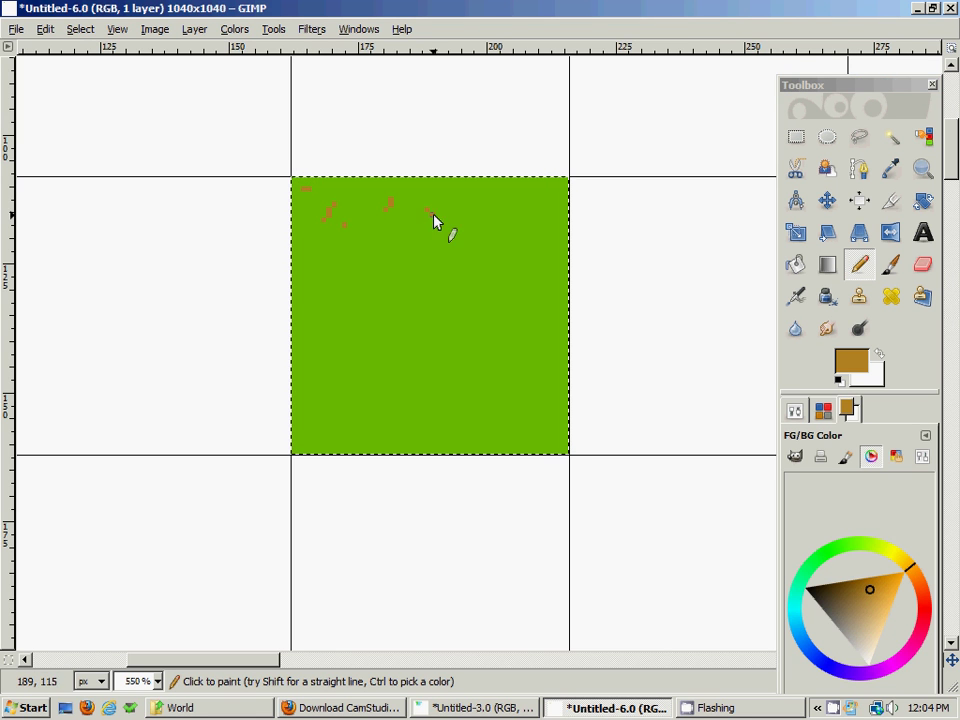
pyautogui.moveTo(523, 203); pyautogui.dragTo(537, 206)
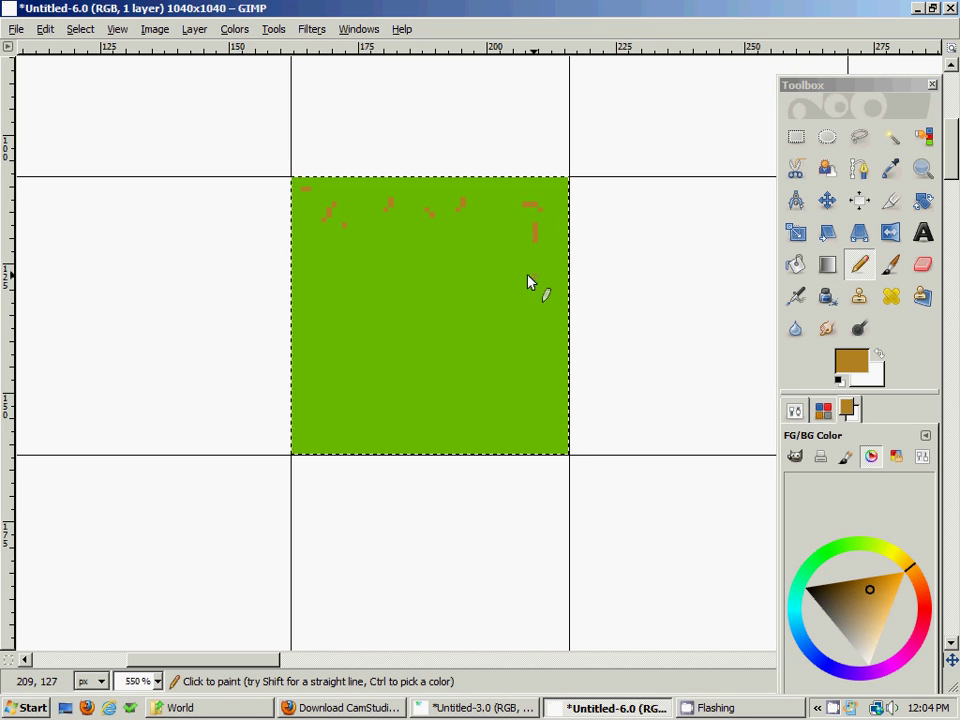
pyautogui.moveTo(437, 312); pyautogui.dragTo(442, 318)
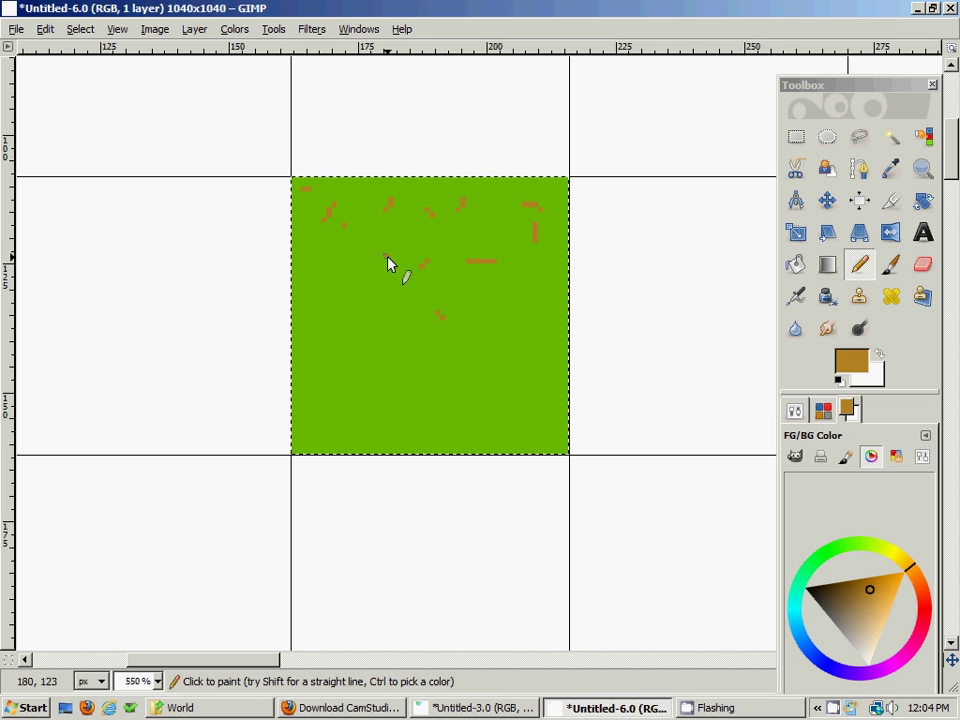
pyautogui.moveTo(349, 273)
pyautogui.mouseDown()
pyautogui.moveTo(350, 284)
pyautogui.moveTo(306, 263)
pyautogui.mouseUp()
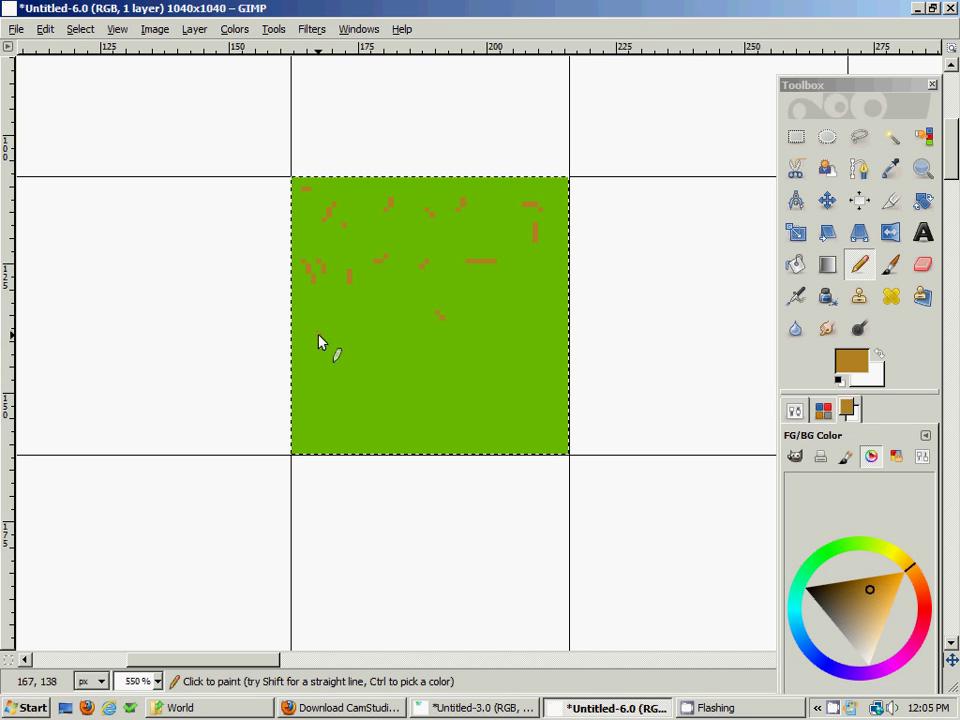
pyautogui.moveTo(441, 354); pyautogui.dragTo(470, 358)
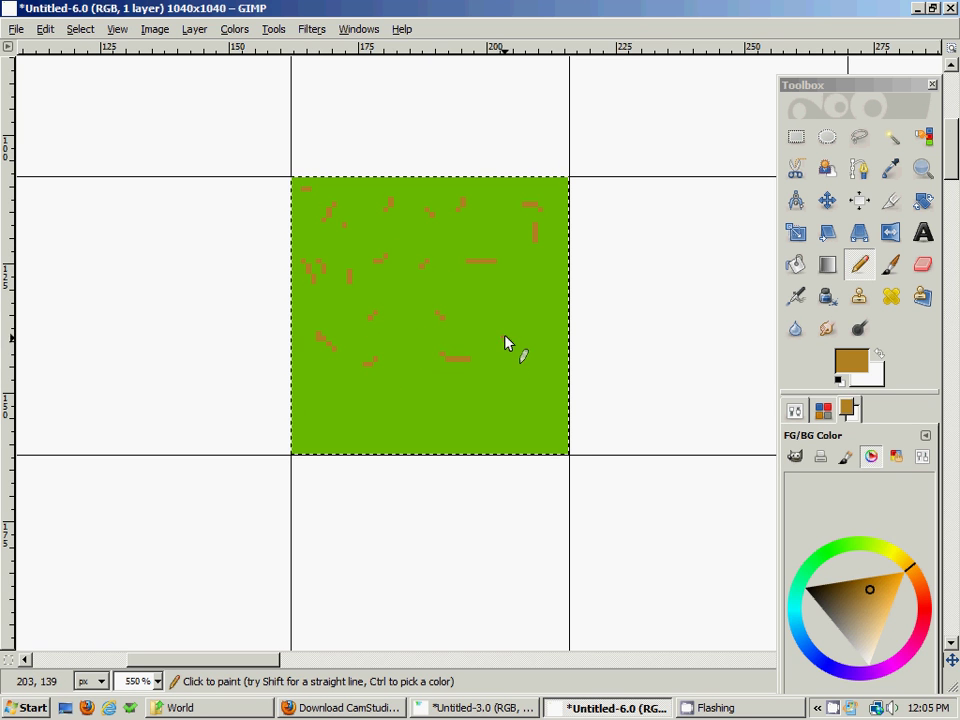
pyautogui.moveTo(540, 368)
pyautogui.mouseDown()
pyautogui.moveTo(544, 381)
pyautogui.moveTo(524, 405)
pyautogui.mouseUp()
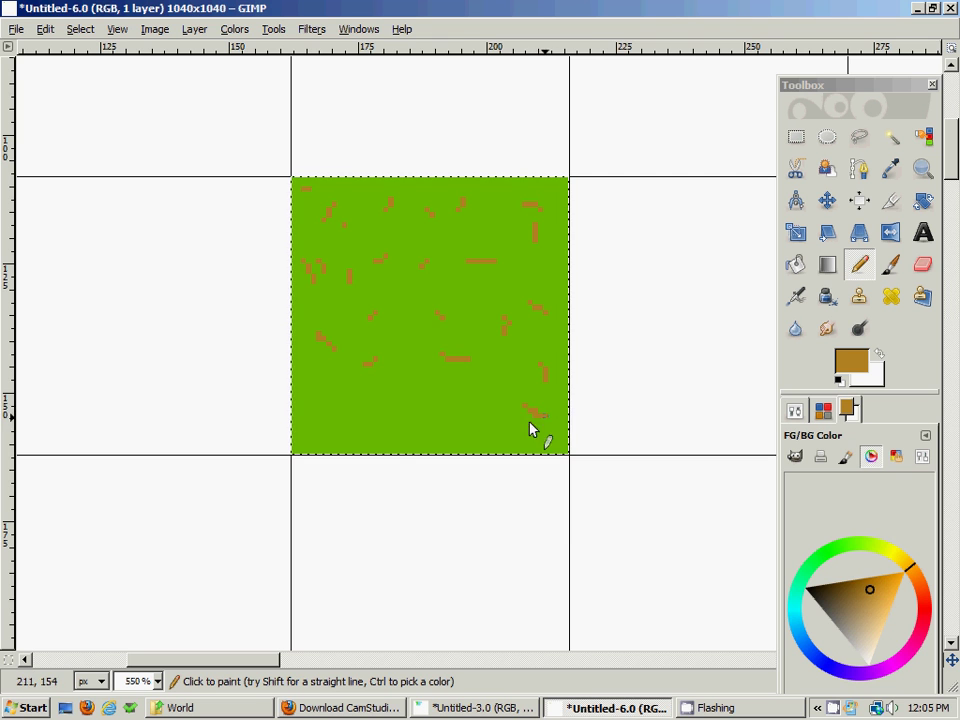
pyautogui.moveTo(407, 352); pyautogui.dragTo(406, 362)
pyautogui.moveTo(367, 396)
pyautogui.mouseDown()
pyautogui.moveTo(344, 379)
pyautogui.moveTo(329, 396)
pyautogui.moveTo(312, 380)
pyautogui.mouseUp()
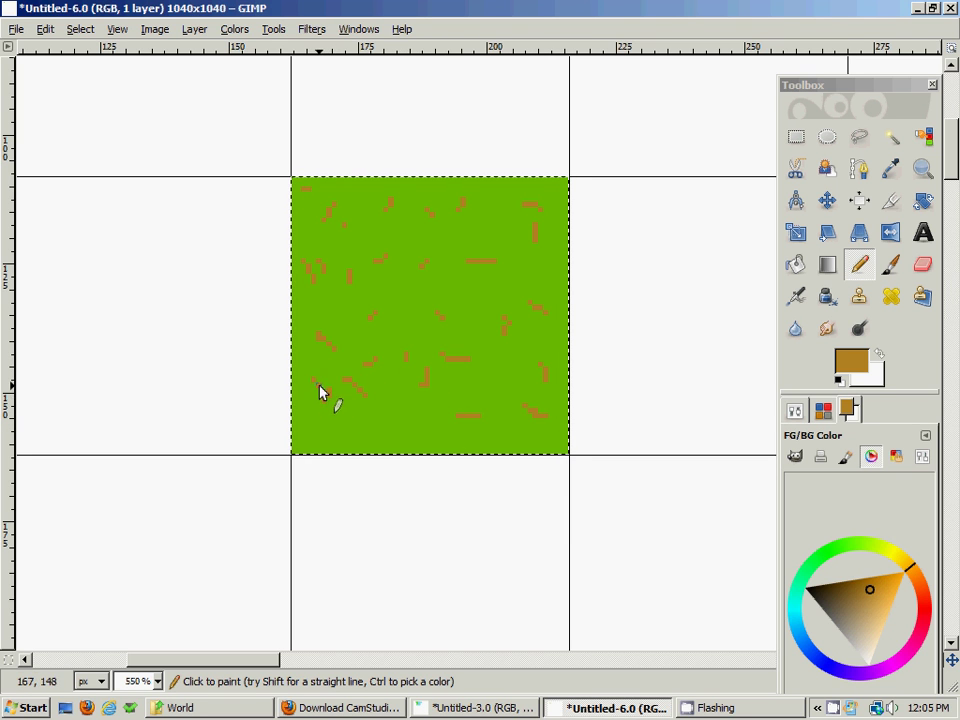
pyautogui.click(329, 428)
pyautogui.click(355, 429)
pyautogui.click(376, 426)
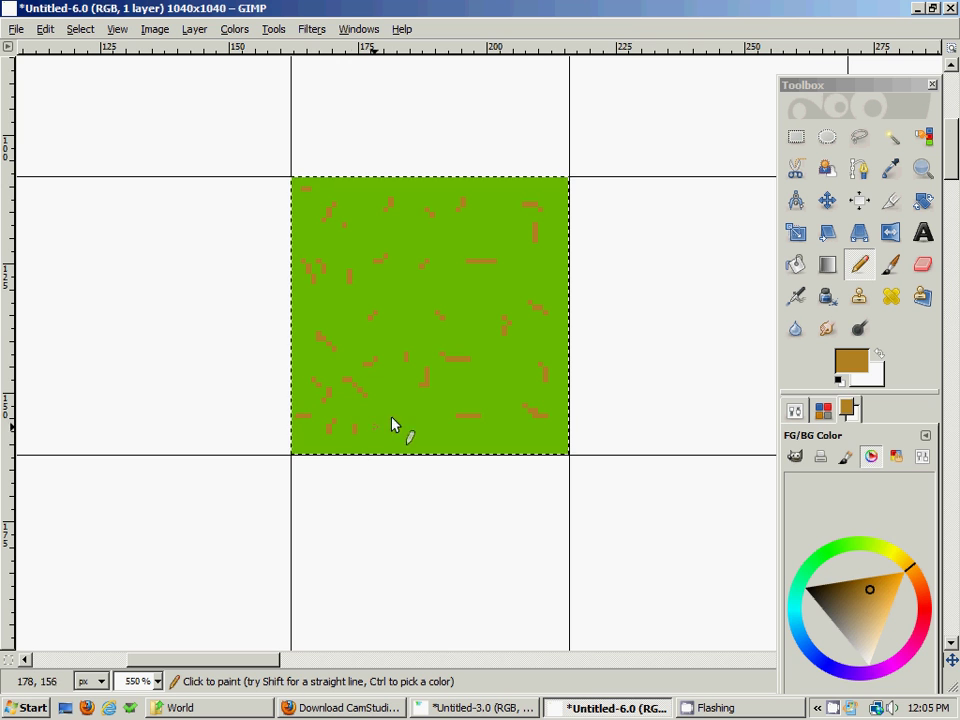
pyautogui.moveTo(499, 415); pyautogui.dragTo(499, 425)
pyautogui.moveTo(509, 368); pyautogui.dragTo(497, 358)
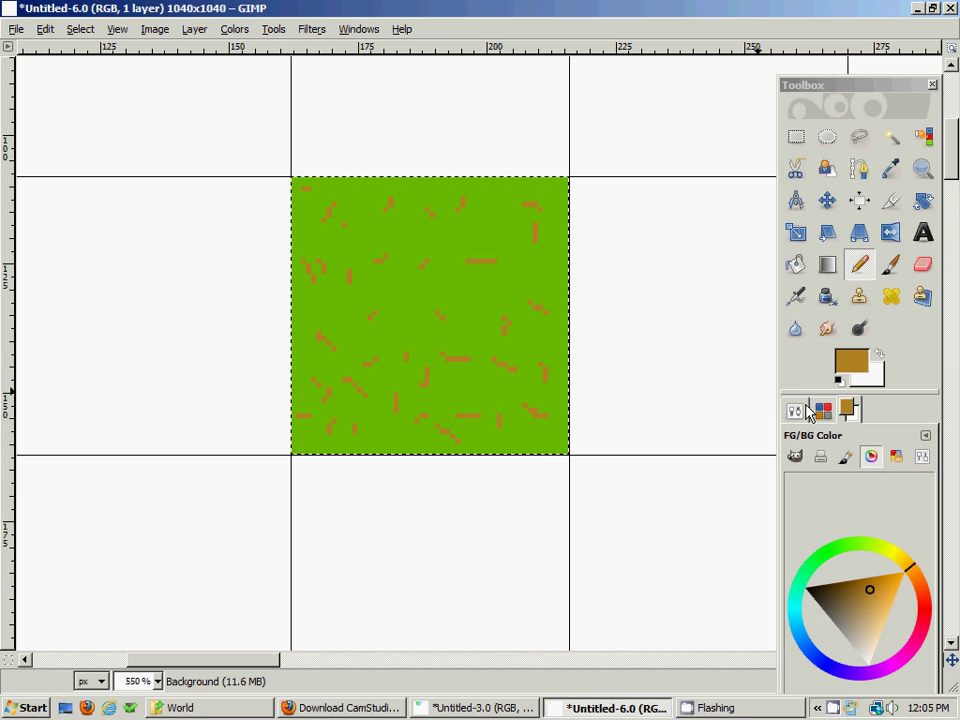
# Set the foreground color to dark yellow and pencil scattered tiny dots between the brown specks on the tile
pyautogui.moveTo(910, 570); pyautogui.dragTo(871, 576)
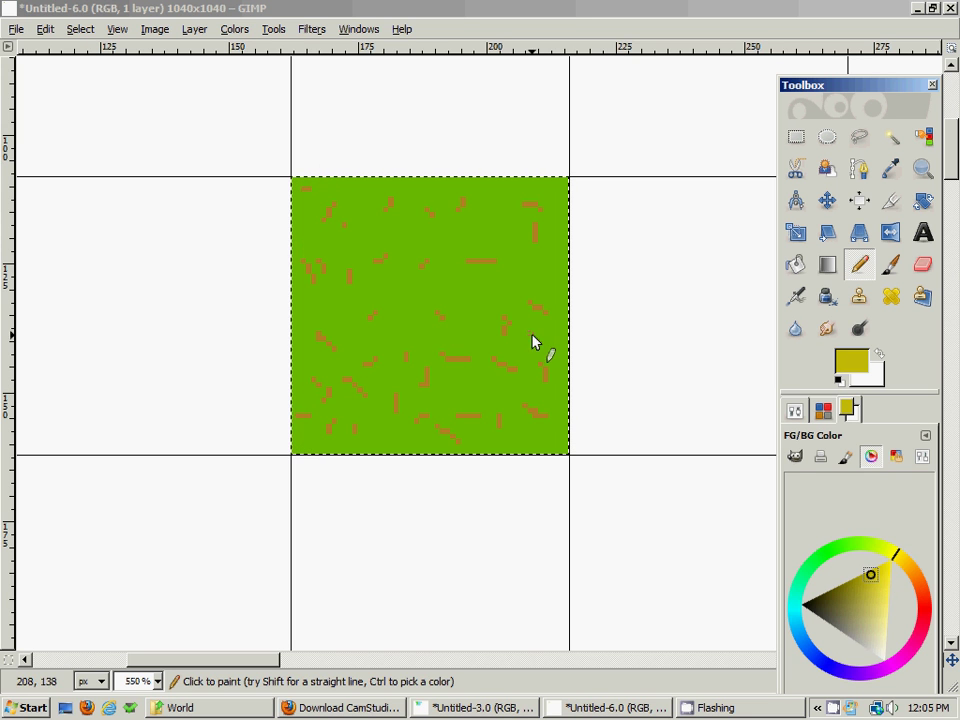
pyautogui.click(370, 198)
pyautogui.click(401, 240)
pyautogui.click(344, 255)
pyautogui.click(378, 312)
pyautogui.click(355, 358)
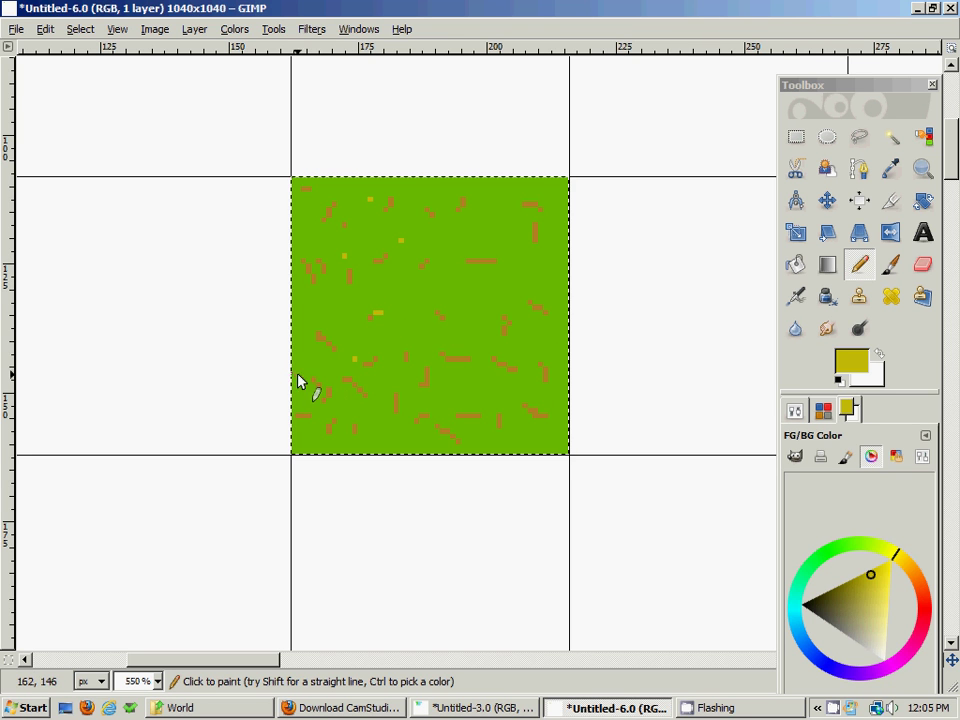
pyautogui.click(349, 404)
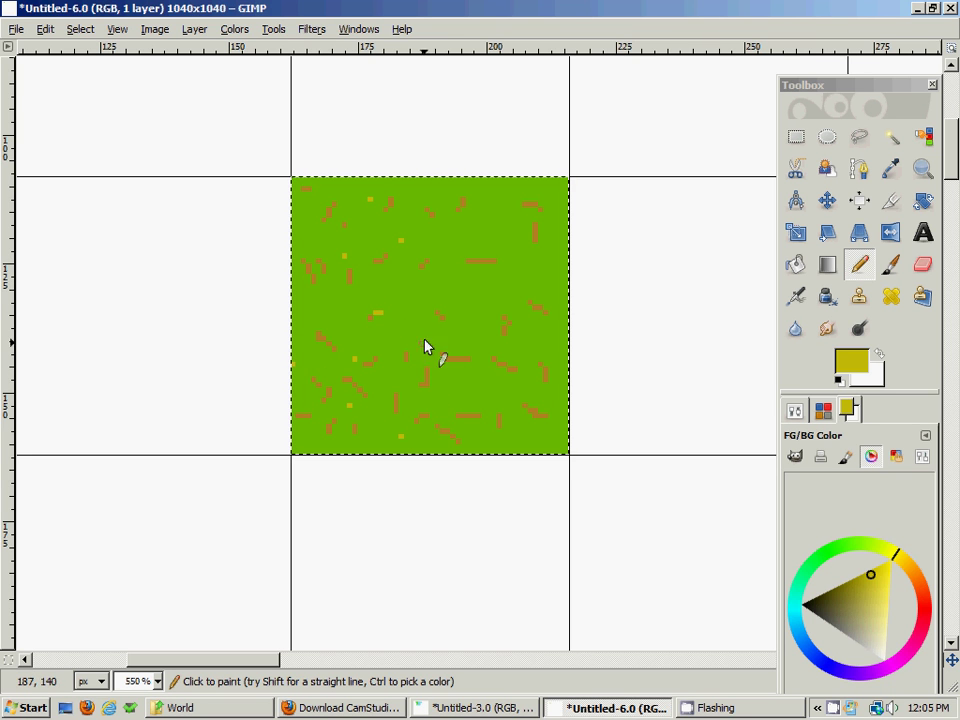
pyautogui.click(556, 266)
pyautogui.click(556, 209)
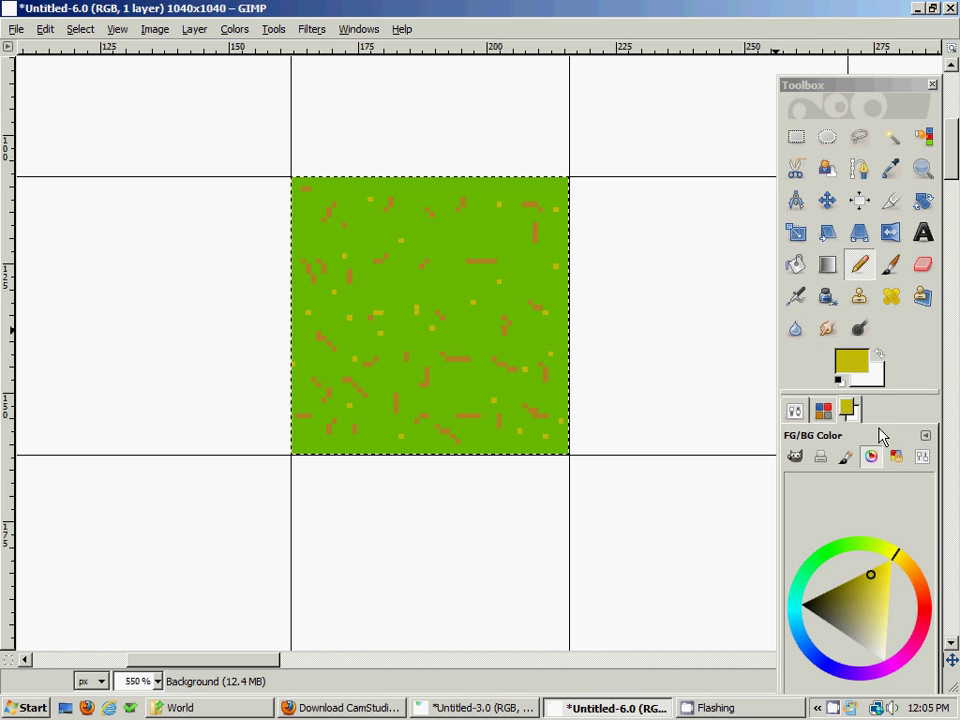
# Set the foreground color to a lighter green and pencil scattered dots and short marks over the entire tile
pyautogui.moveTo(896, 561); pyautogui.dragTo(858, 548)
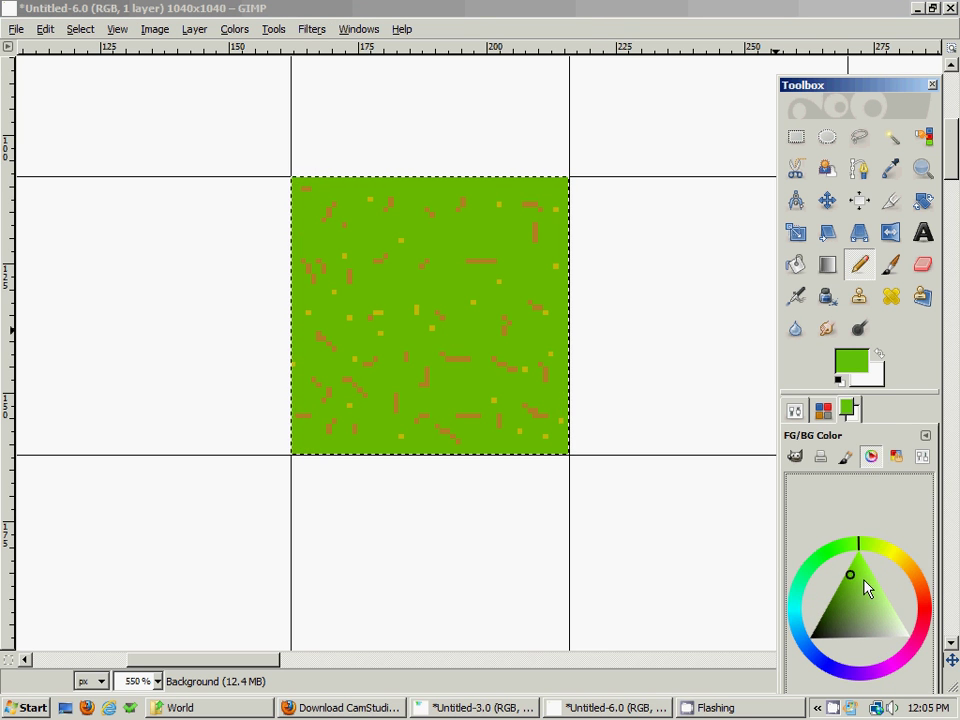
pyautogui.click(863, 579)
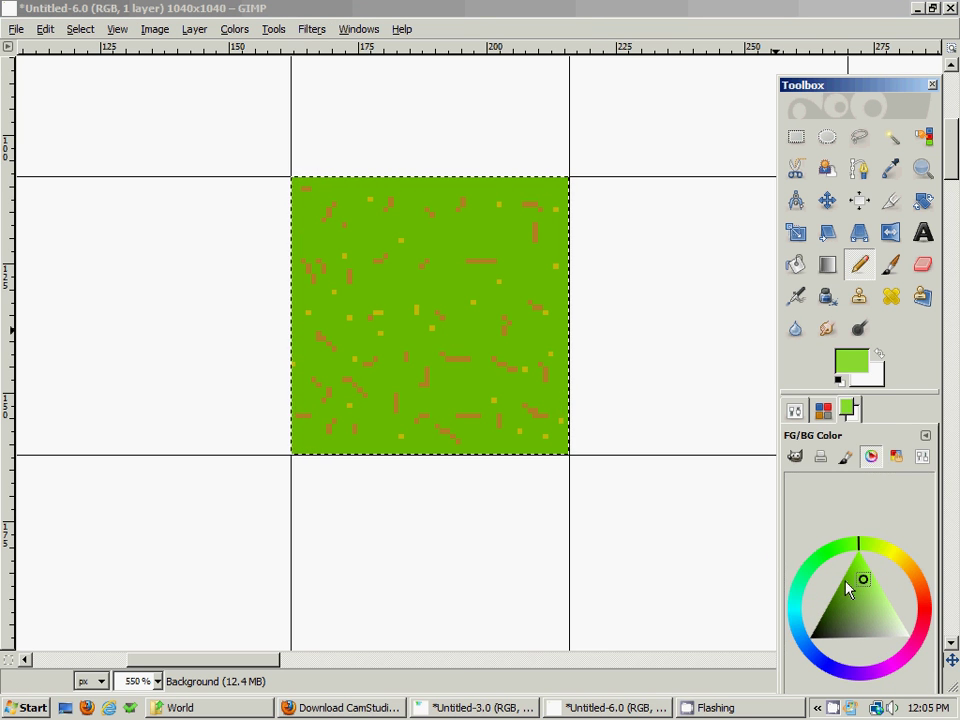
pyautogui.click(334, 190)
pyautogui.click(314, 210)
pyautogui.click(324, 242)
pyautogui.click(357, 241)
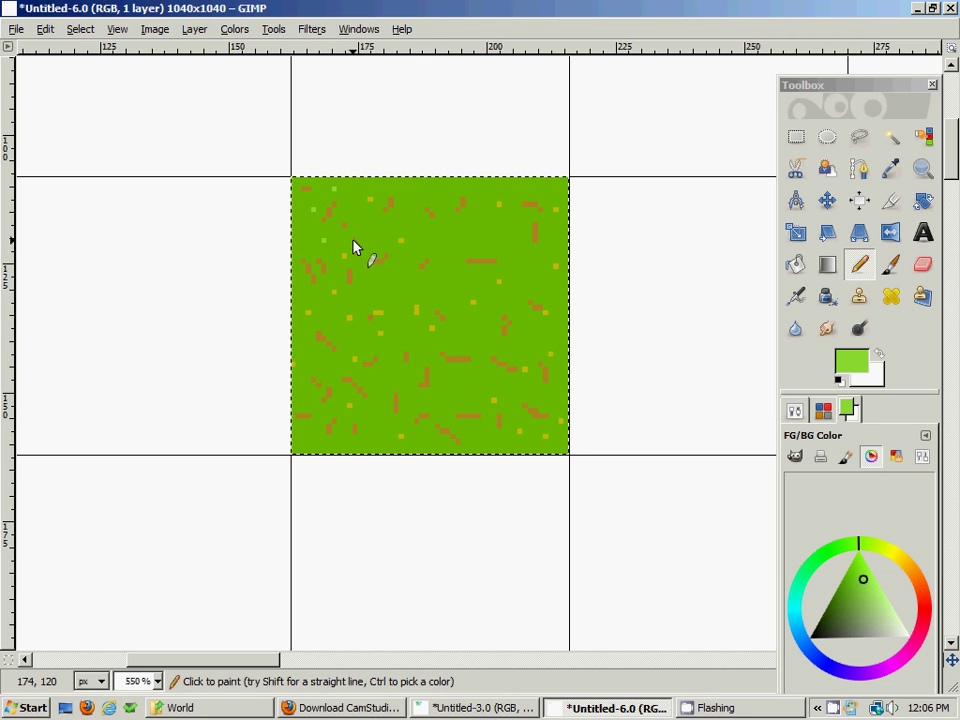
pyautogui.click(380, 231)
pyautogui.click(417, 205)
pyautogui.click(447, 195)
pyautogui.click(483, 204)
pyautogui.click(498, 204)
pyautogui.click(519, 188)
pyautogui.click(545, 192)
pyautogui.click(547, 233)
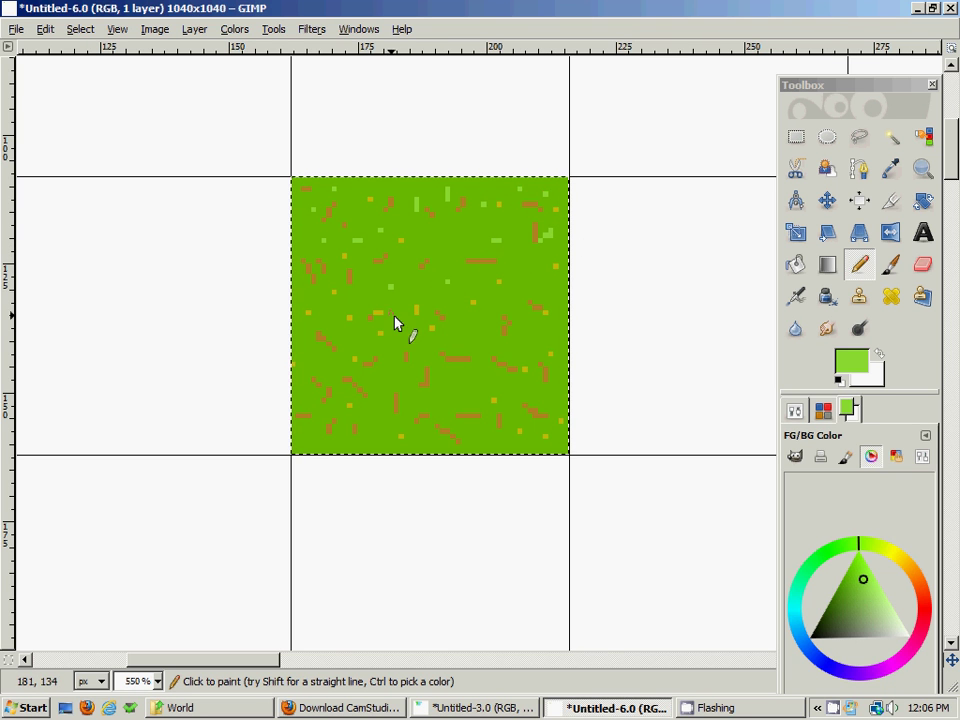
pyautogui.moveTo(337, 339); pyautogui.dragTo(353, 333)
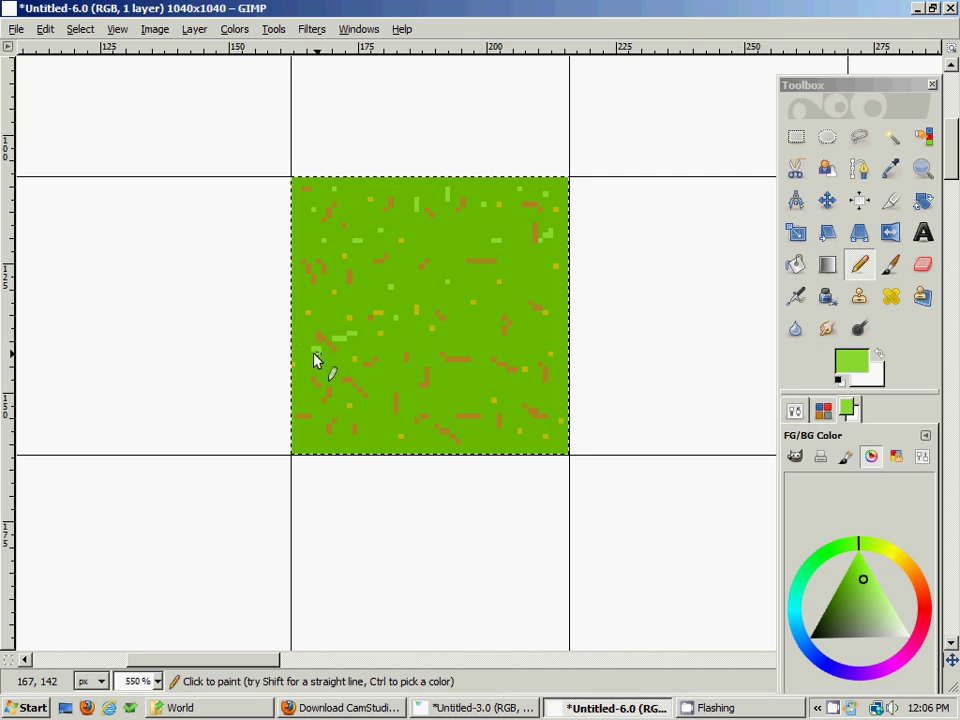
pyautogui.click(302, 326)
pyautogui.click(315, 346)
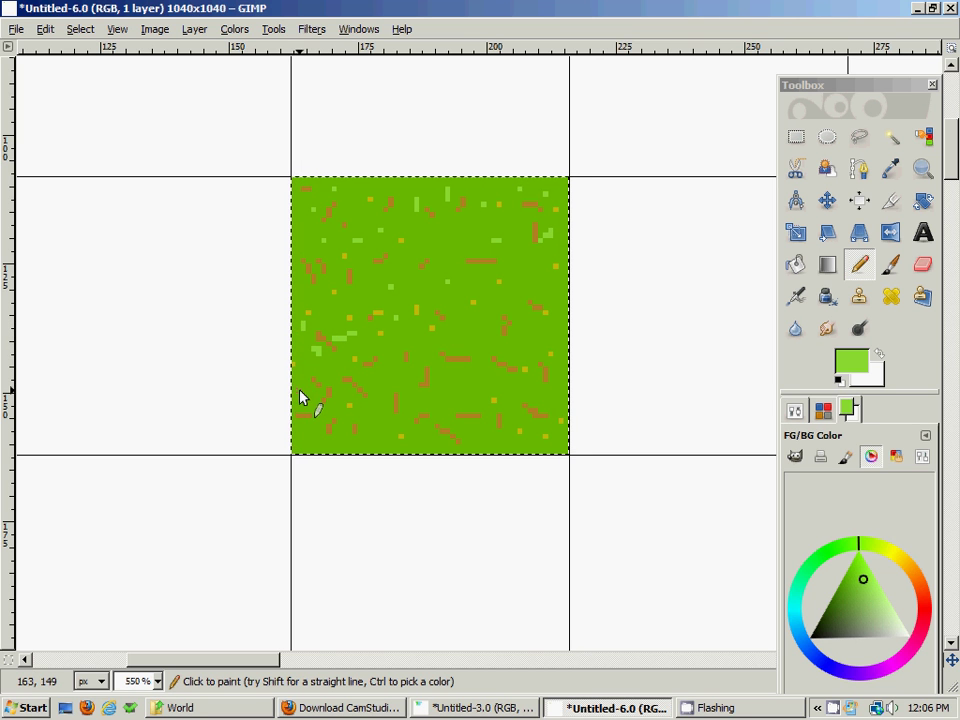
pyautogui.click(311, 437)
pyautogui.click(374, 426)
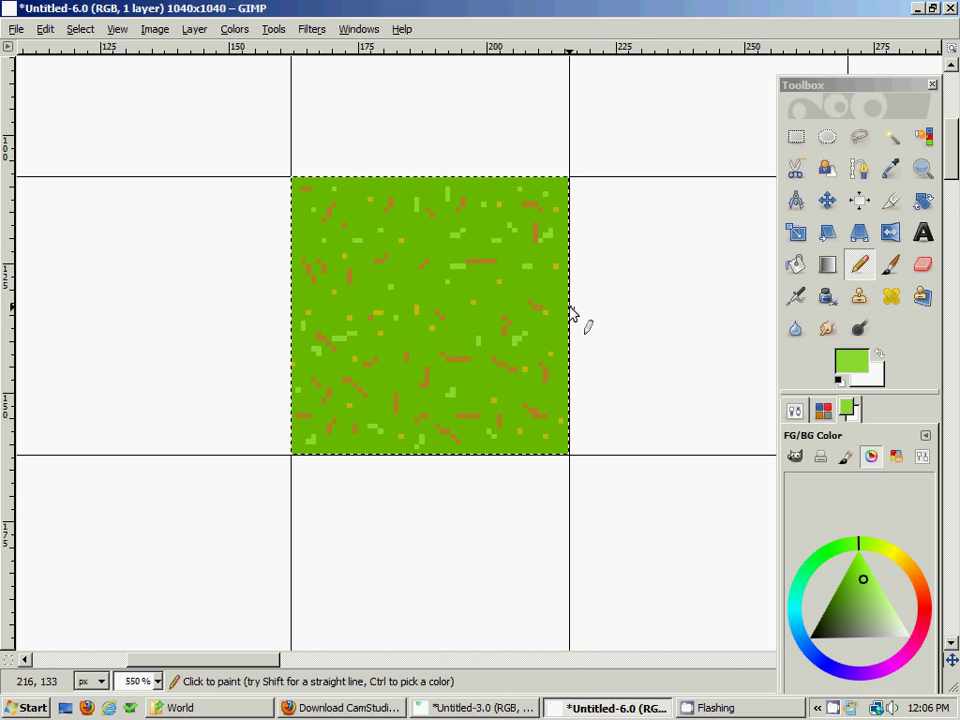
# Apply the basic Blur filter to the selected grass tile to soften its specks
pyautogui.click(311, 29)
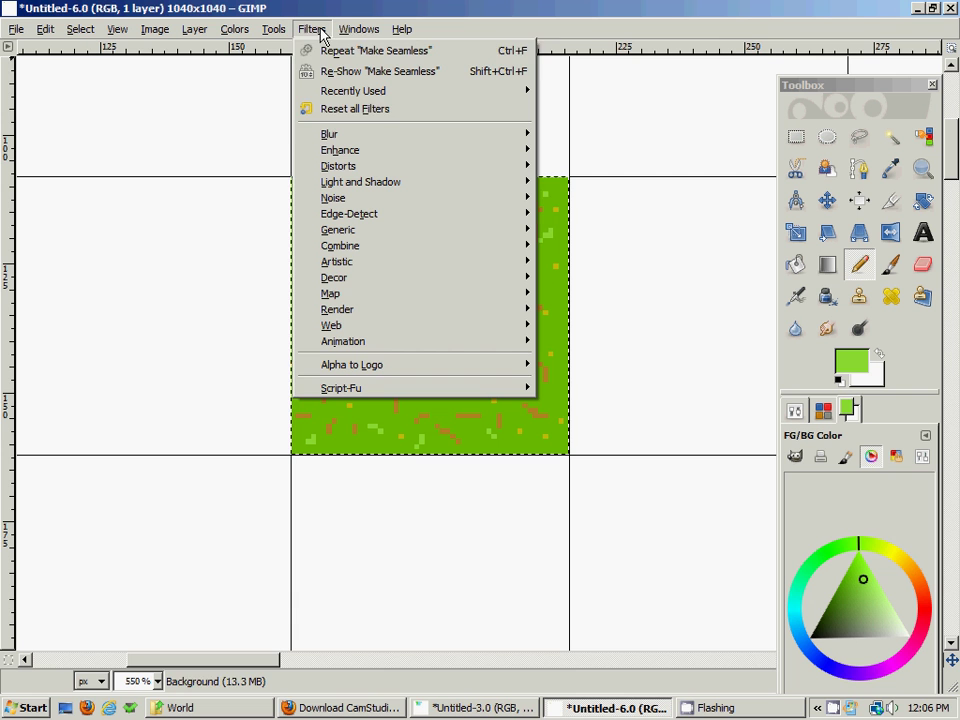
pyautogui.moveTo(340, 139)
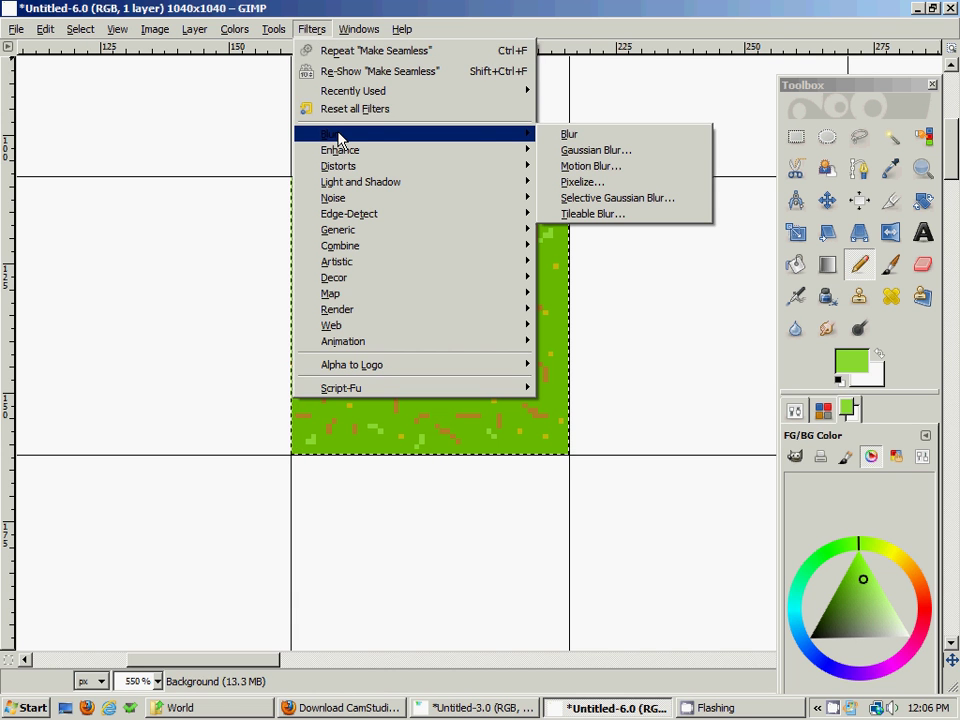
pyautogui.click(553, 137)
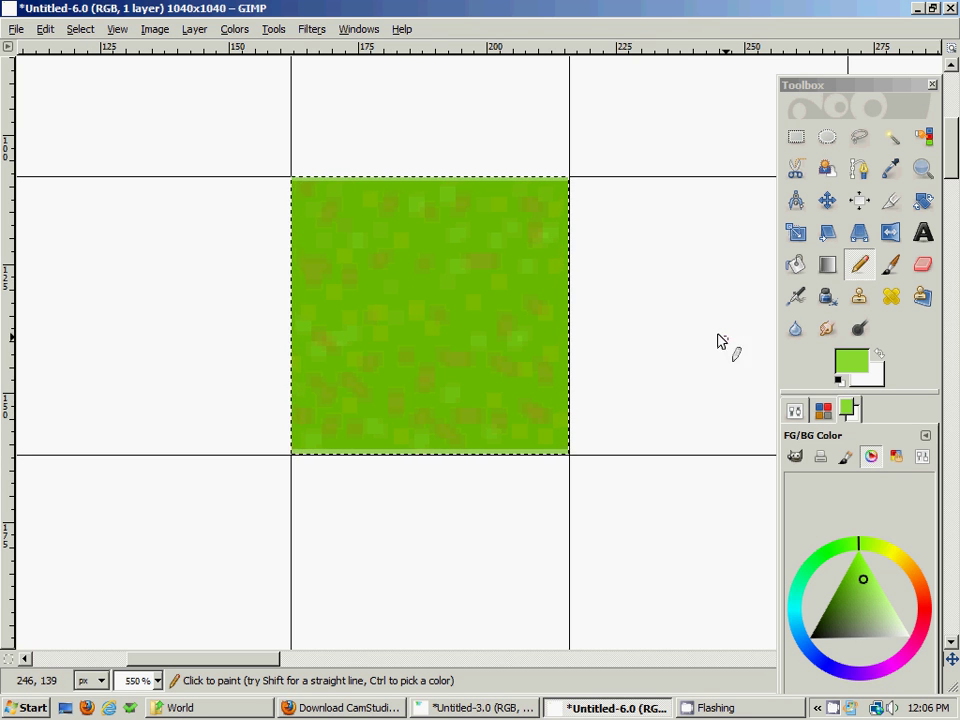
# Apply the Make Seamless map filter to the selected grass tile
pyautogui.click(320, 33)
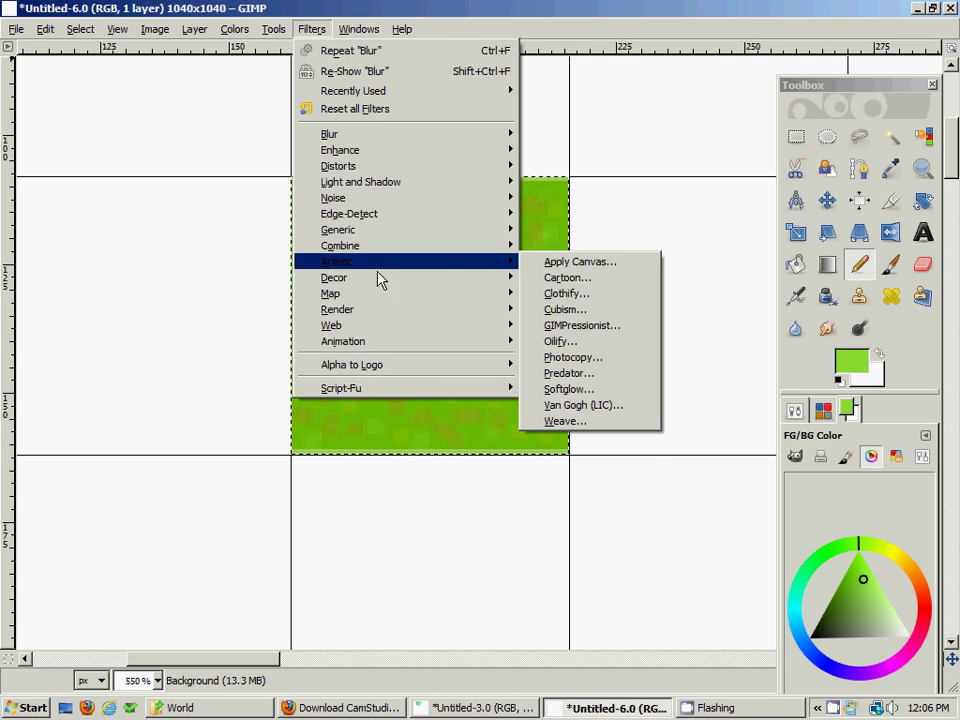
pyautogui.moveTo(378, 297)
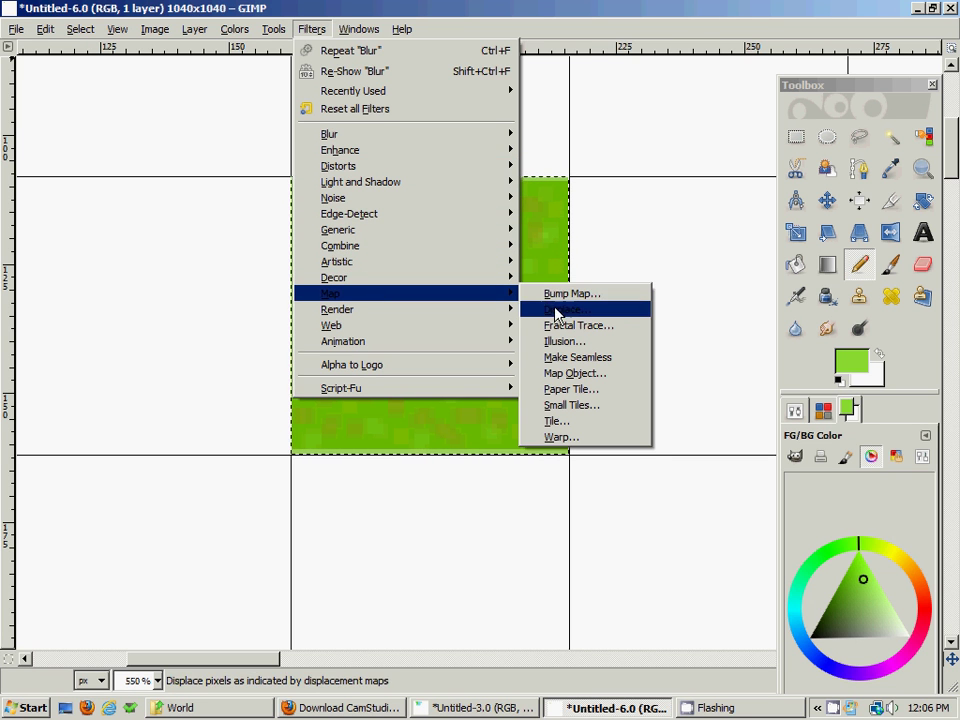
pyautogui.click(584, 360)
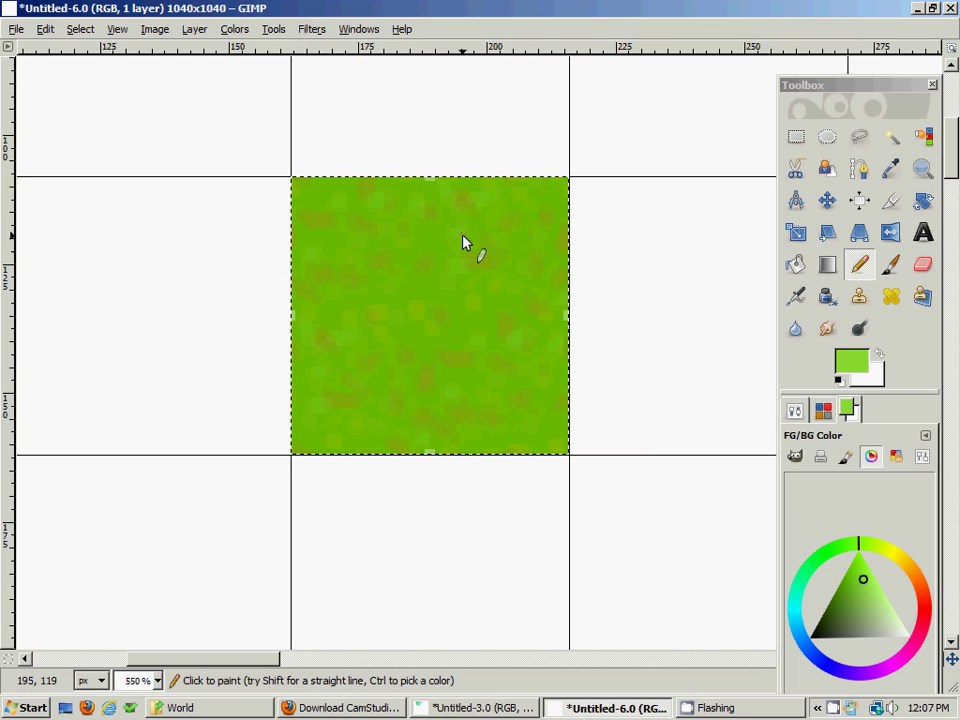
# Clear the selection around the tile with the Rectangle Select tool and move the Toolbox aside to free the canvas
pyautogui.click(795, 136)
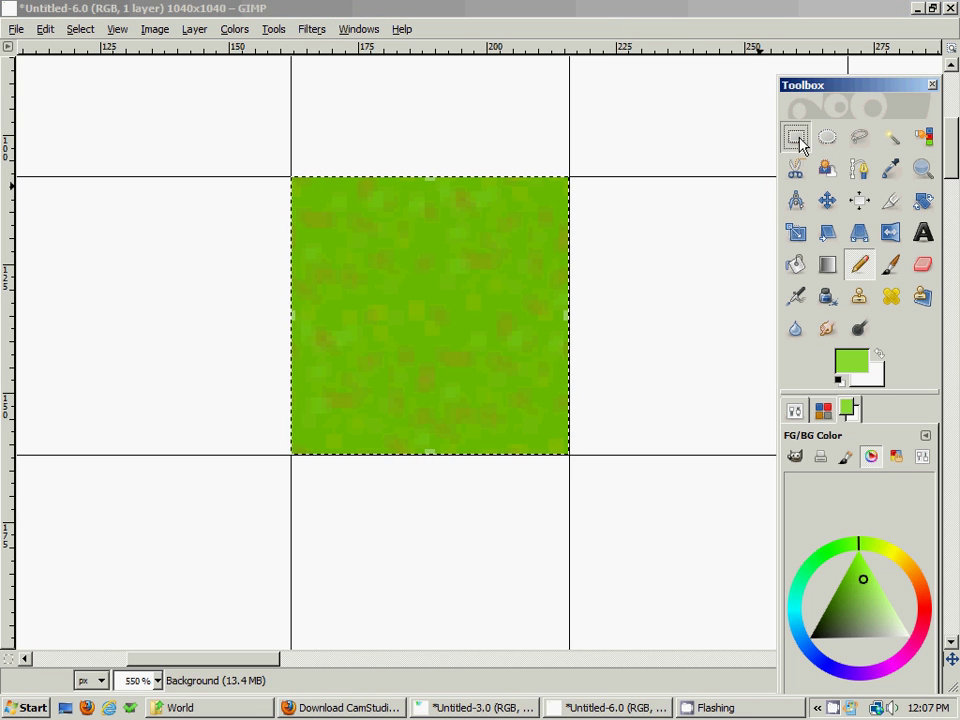
pyautogui.click(615, 240)
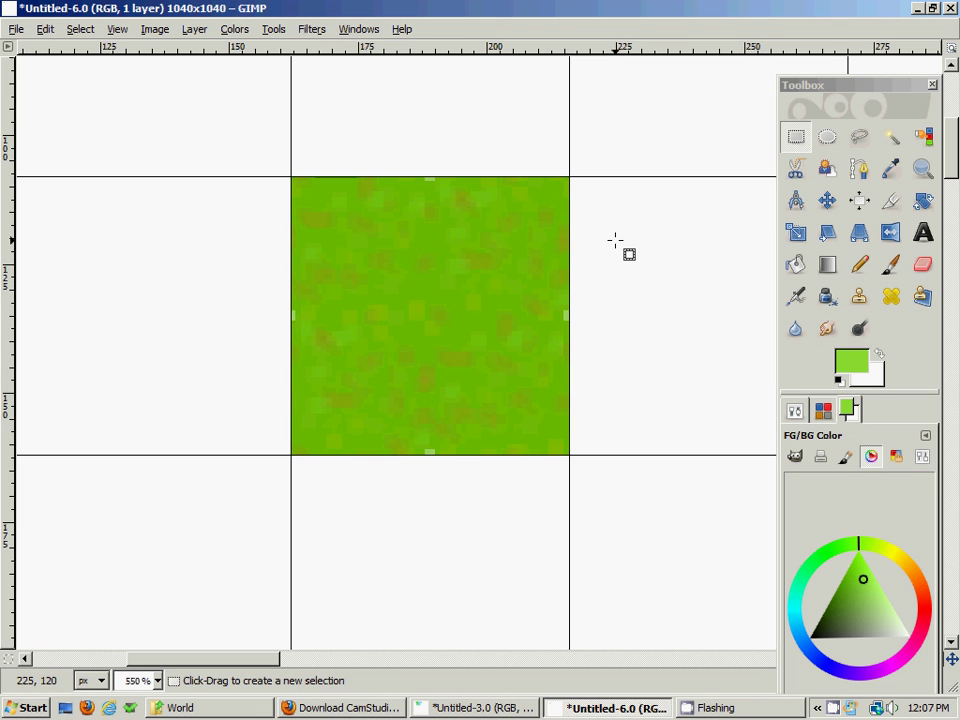
pyautogui.press('space')
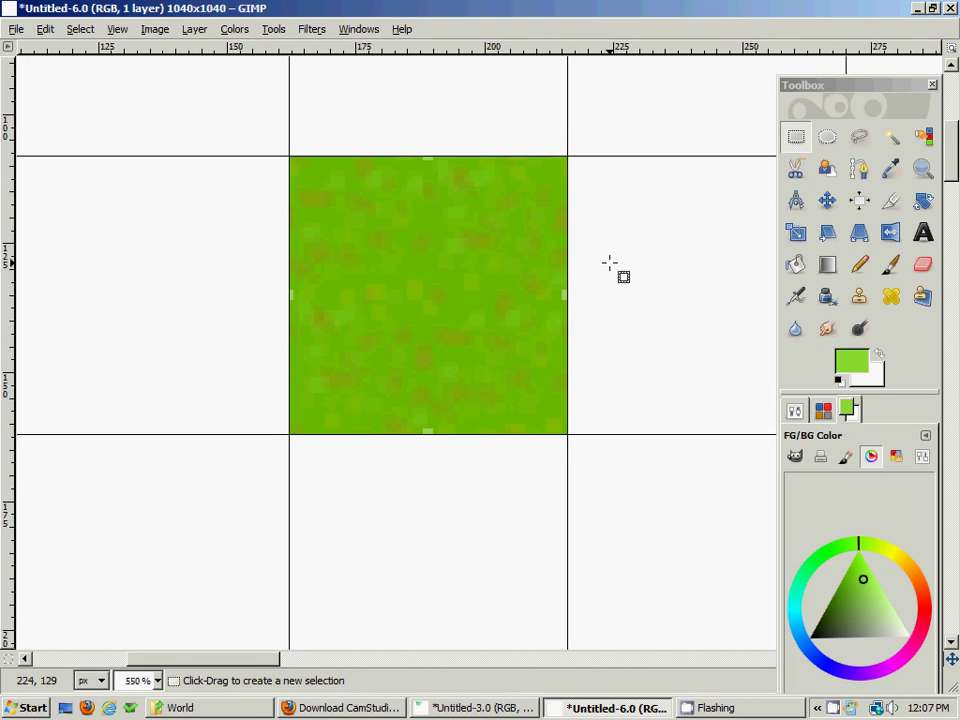
pyautogui.moveTo(882, 101); pyautogui.dragTo(924, 142)
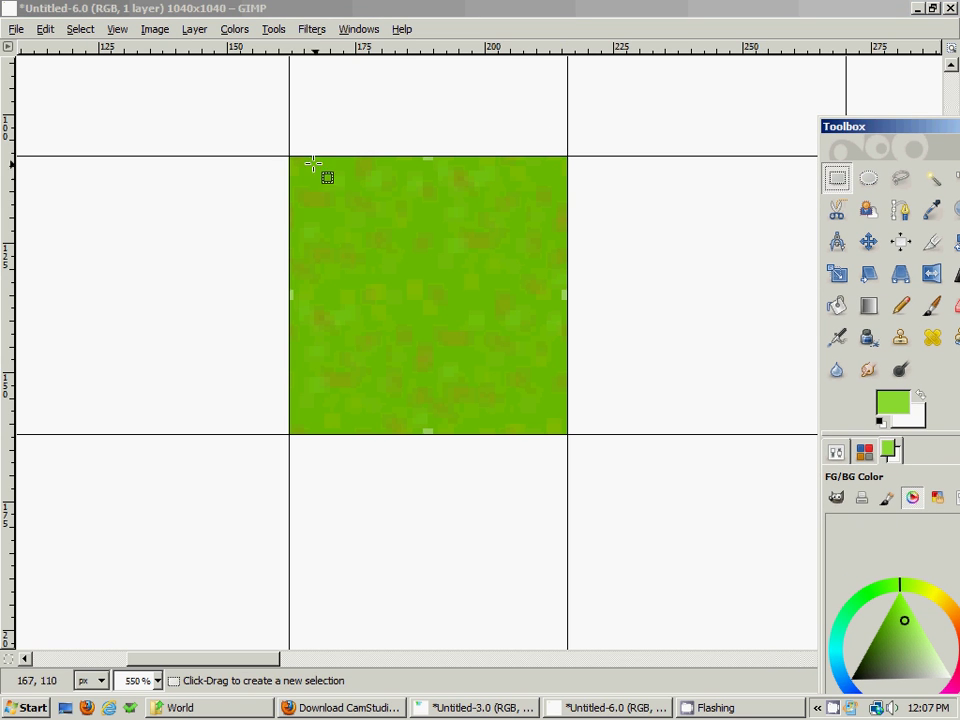
# Select the grass tile's grid cell, copy it, and paste copies into adjacent grid cells to form a two-by-two block
pyautogui.moveTo(286, 158); pyautogui.dragTo(567, 433)
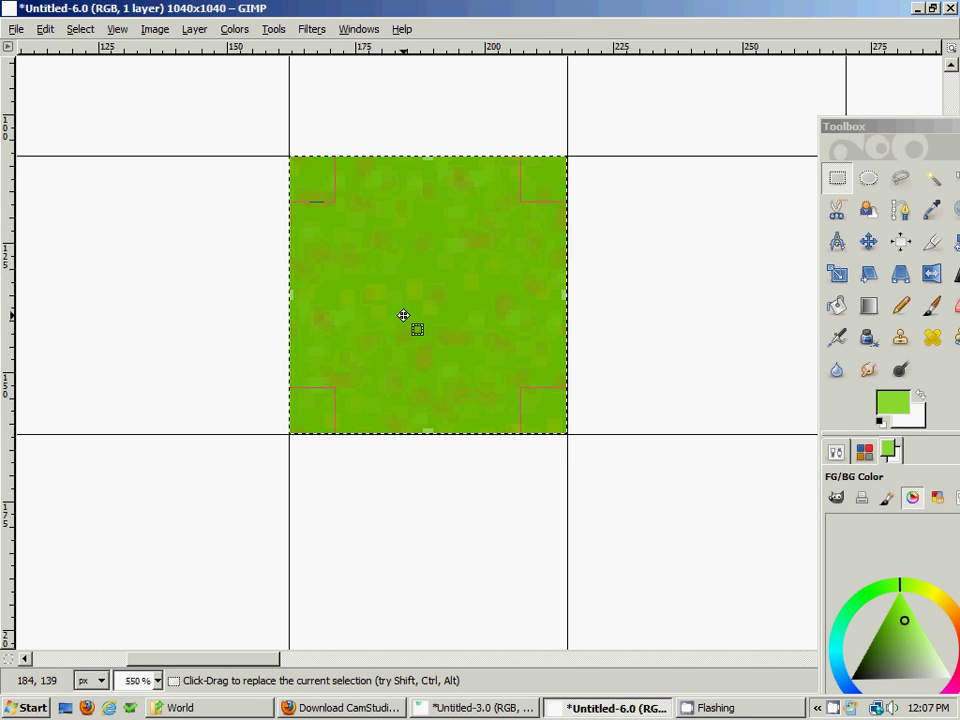
pyautogui.hotkey('ctrl', 'c')
pyautogui.hotkey('ctrl', 'v')
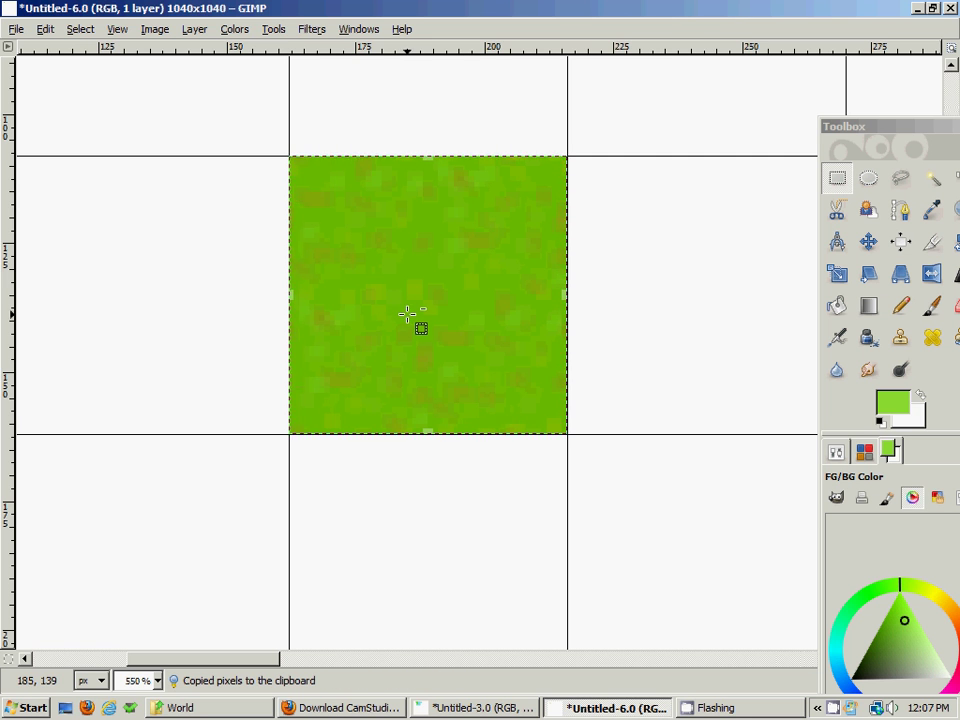
pyautogui.moveTo(473, 285); pyautogui.dragTo(597, 466)
pyautogui.moveTo(500, 450); pyautogui.dragTo(536, 381)
pyautogui.moveTo(486, 174); pyautogui.dragTo(447, 241)
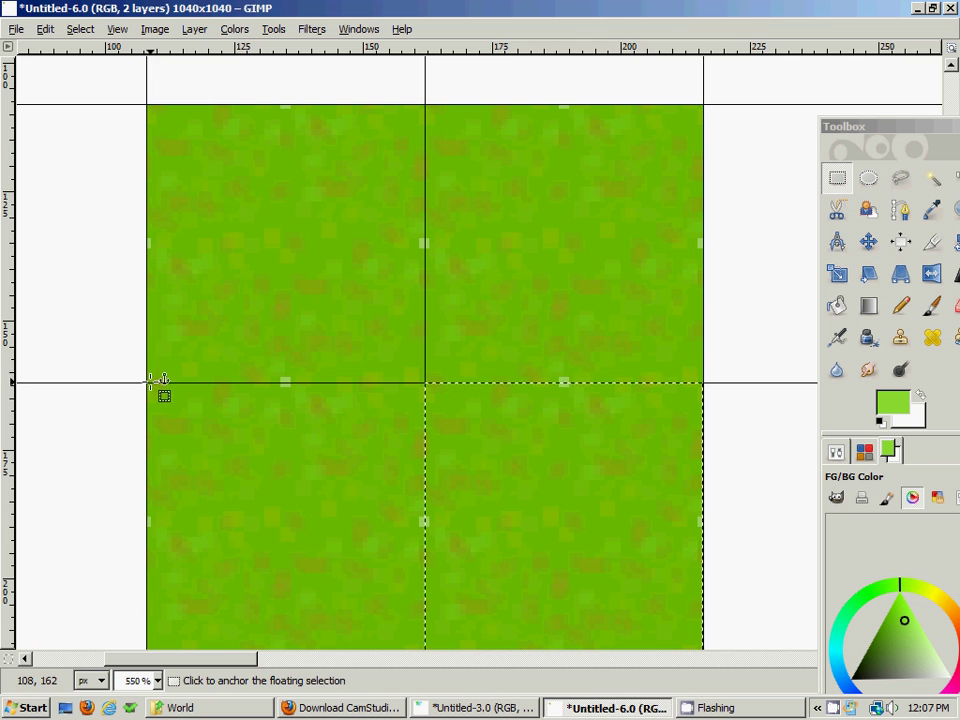
pyautogui.click(314, 29)
pyautogui.moveTo(437, 297)
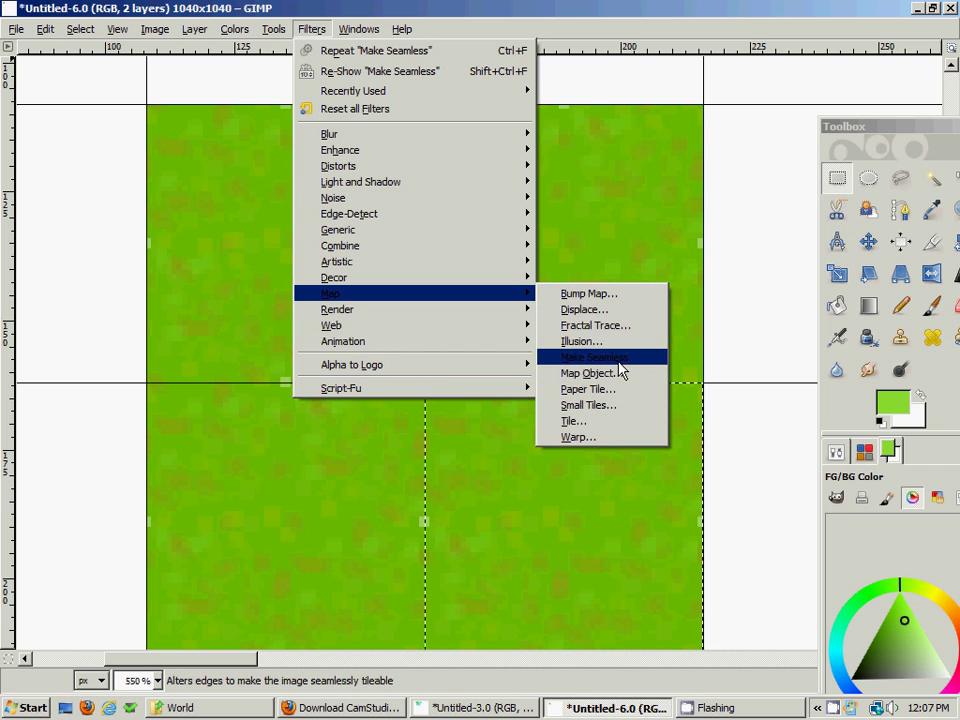
pyautogui.click(670, 230)
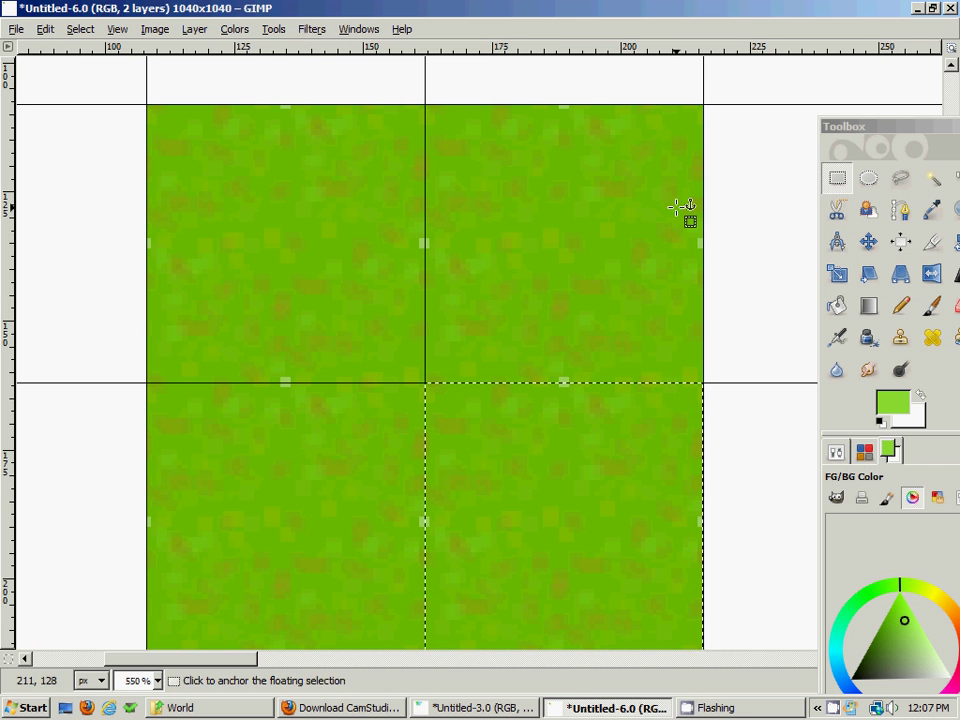
# Examine the two-by-two grass block at several zoom levels to check how the tile edges join
pyautogui.moveTo(901, 136); pyautogui.dragTo(837, 109)
pyautogui.click(900, 182)
pyautogui.keyDown('ctrl'); pyautogui.click(441, 298); pyautogui.keyUp('ctrl')
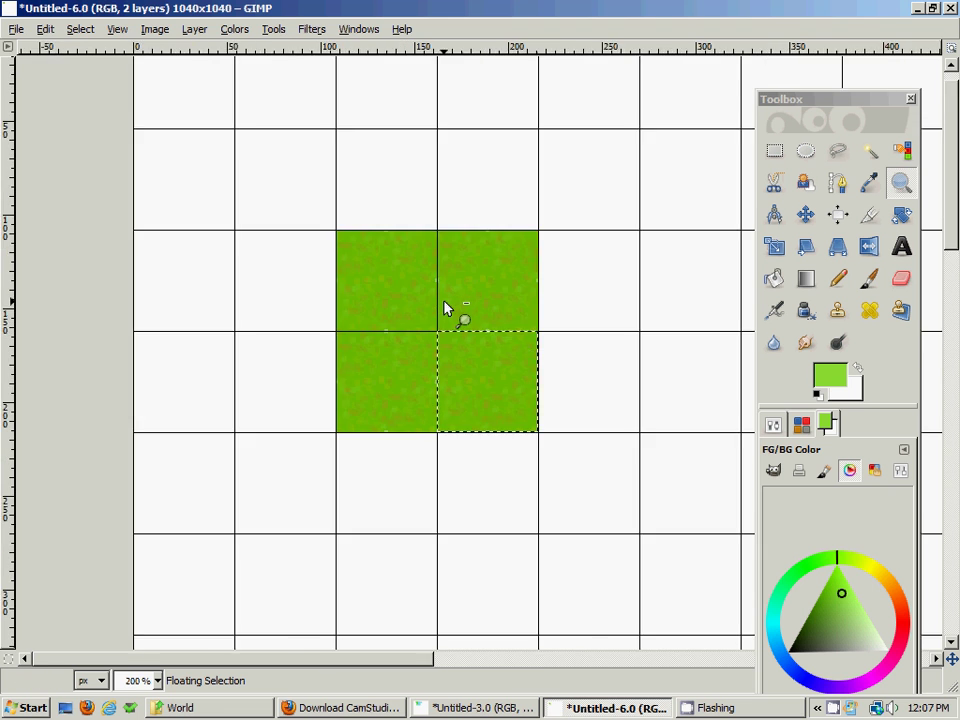
pyautogui.keyDown('ctrl'); pyautogui.click(443, 300); pyautogui.keyUp('ctrl')
pyautogui.moveTo(452, 296); pyautogui.dragTo(435, 249)
pyautogui.click(557, 302)
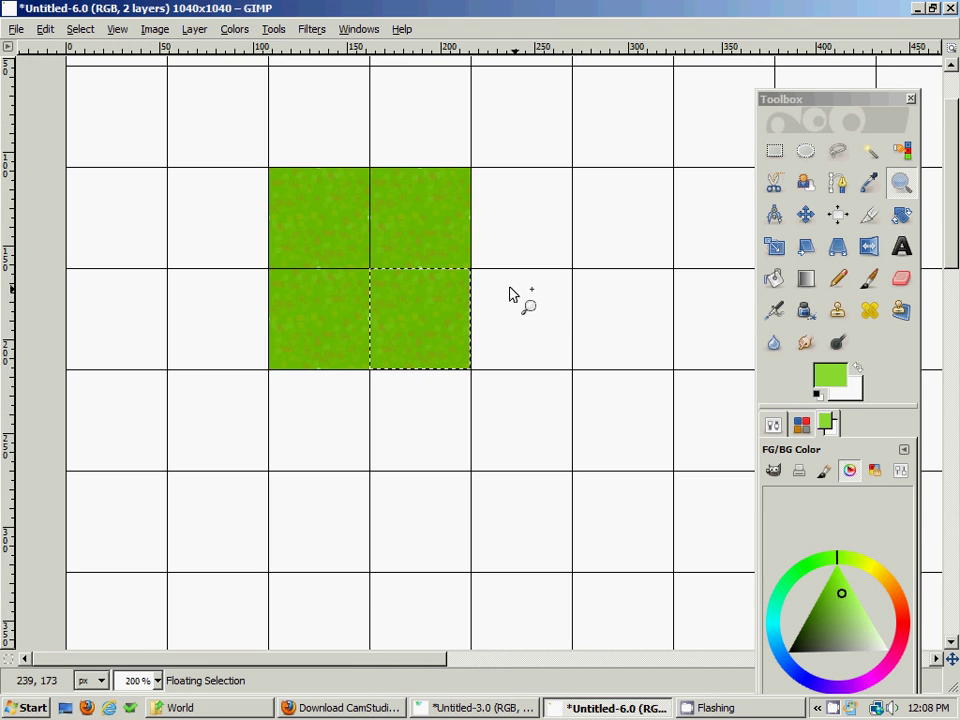
pyautogui.keyDown('ctrl'); pyautogui.click(508, 288); pyautogui.keyUp('ctrl')
pyautogui.keyDown('ctrl'); pyautogui.click(508, 288); pyautogui.keyUp('ctrl')
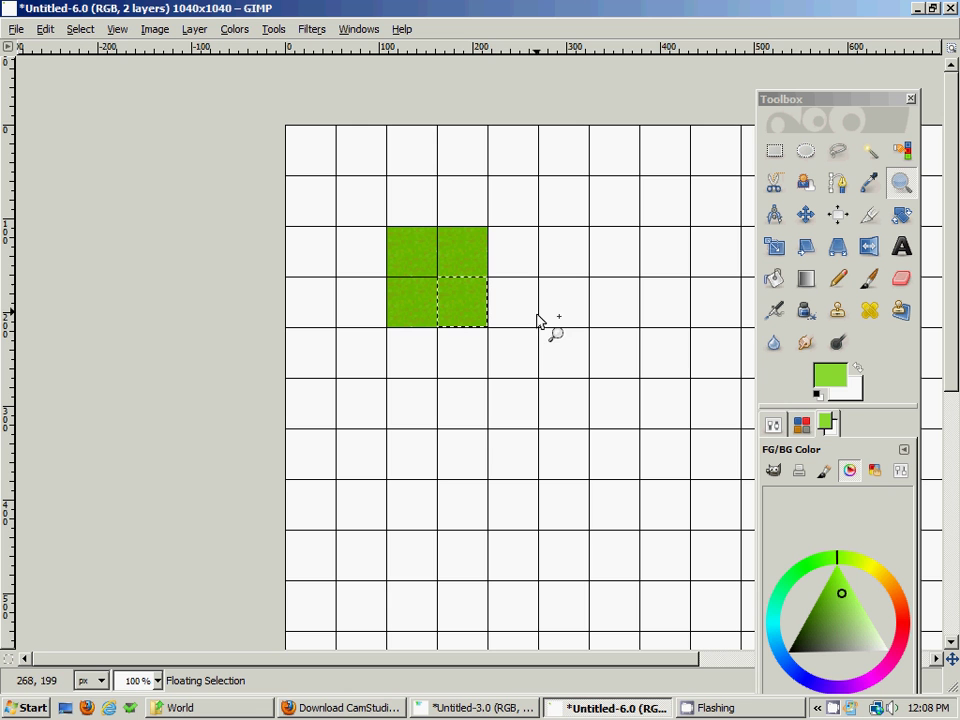
pyautogui.moveTo(474, 312); pyautogui.dragTo(467, 305)
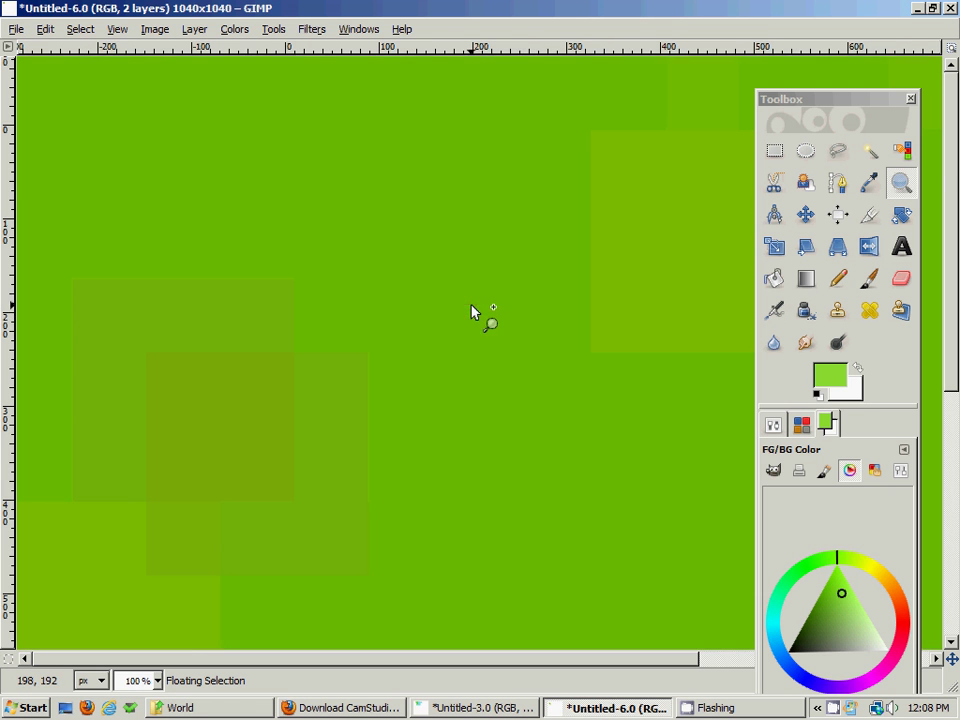
pyautogui.keyDown('ctrl'); pyautogui.click(430, 318); pyautogui.keyUp('ctrl')
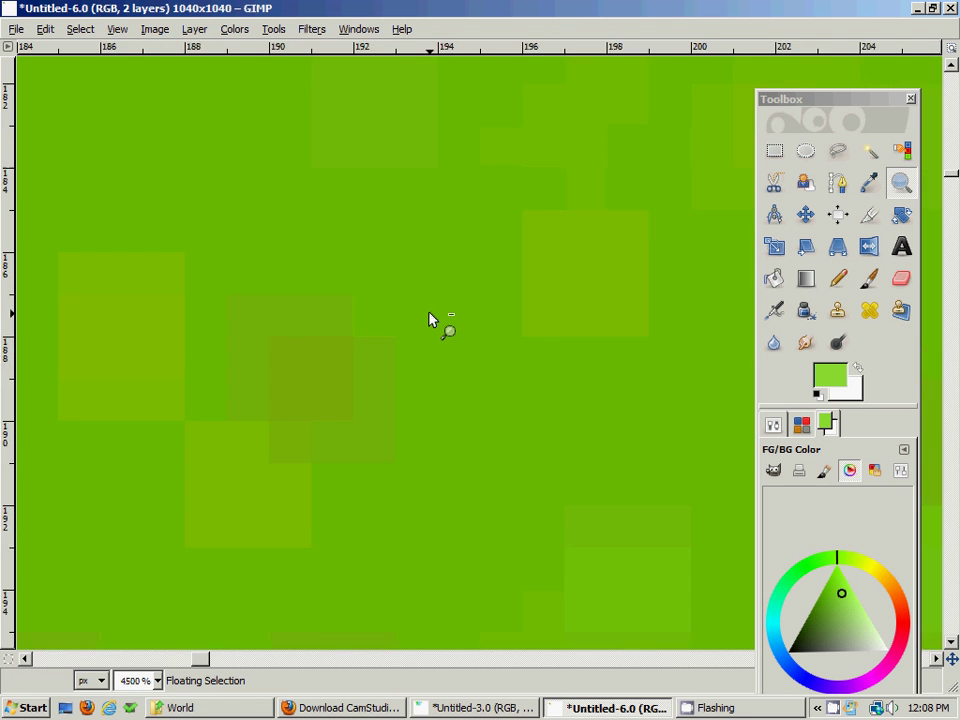
pyautogui.keyDown('ctrl'); pyautogui.click(430, 318); pyautogui.keyUp('ctrl')
pyautogui.keyDown('ctrl'); pyautogui.click(430, 318); pyautogui.keyUp('ctrl')
pyautogui.keyDown('ctrl'); pyautogui.click(426, 313); pyautogui.keyUp('ctrl')
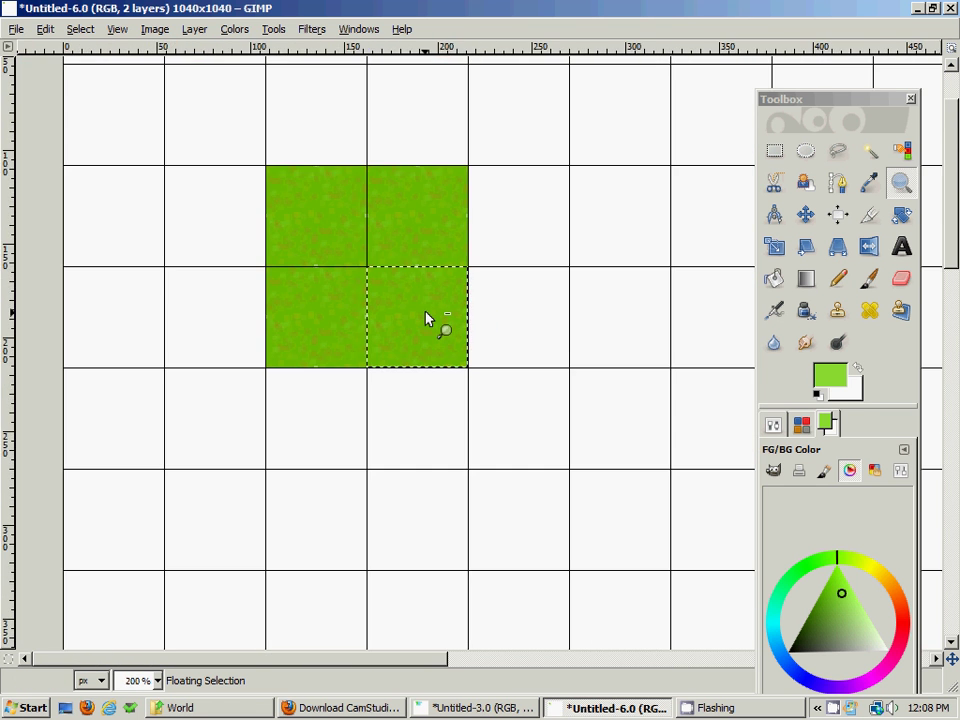
pyautogui.keyDown('ctrl'); pyautogui.click(429, 315); pyautogui.keyUp('ctrl')
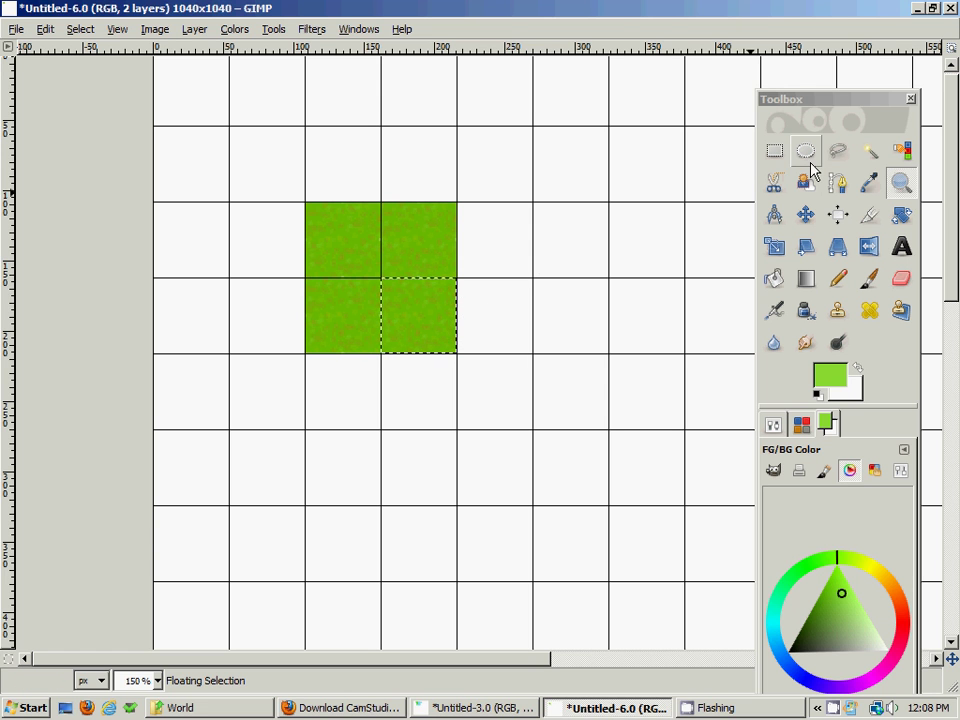
# Anchor the floating tile, copy the upper-right grass tile, and paste copies into adjacent grid cells to form a three-by-three block
pyautogui.click(774, 150)
pyautogui.click(457, 301)
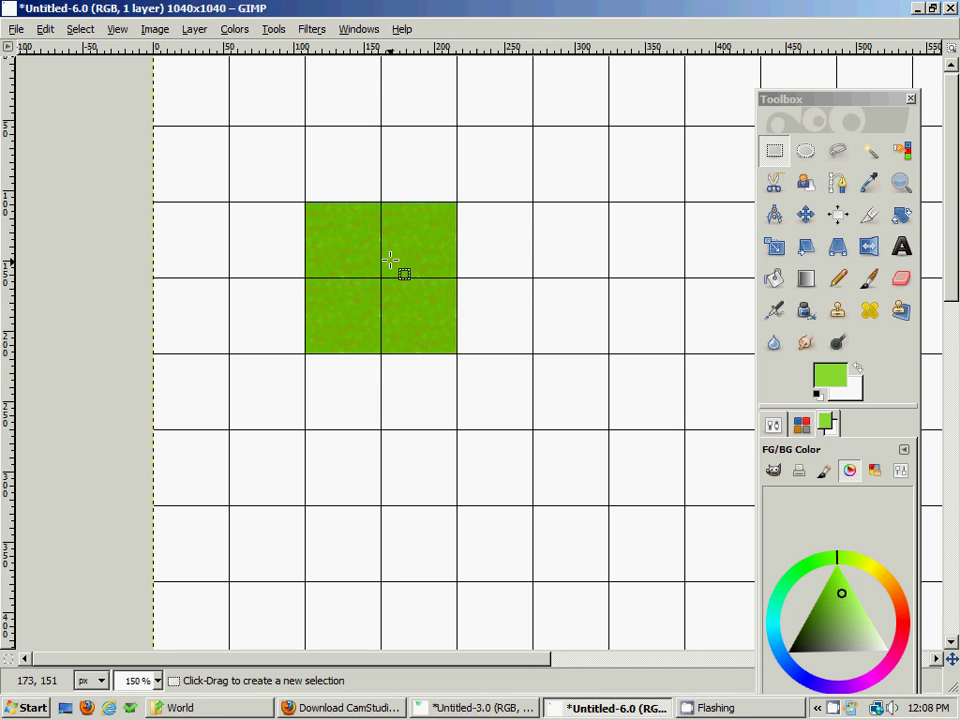
pyautogui.moveTo(381, 202); pyautogui.dragTo(460, 279)
pyautogui.hotkey('ctrl', 'c')
pyautogui.hotkey('ctrl', 'v')
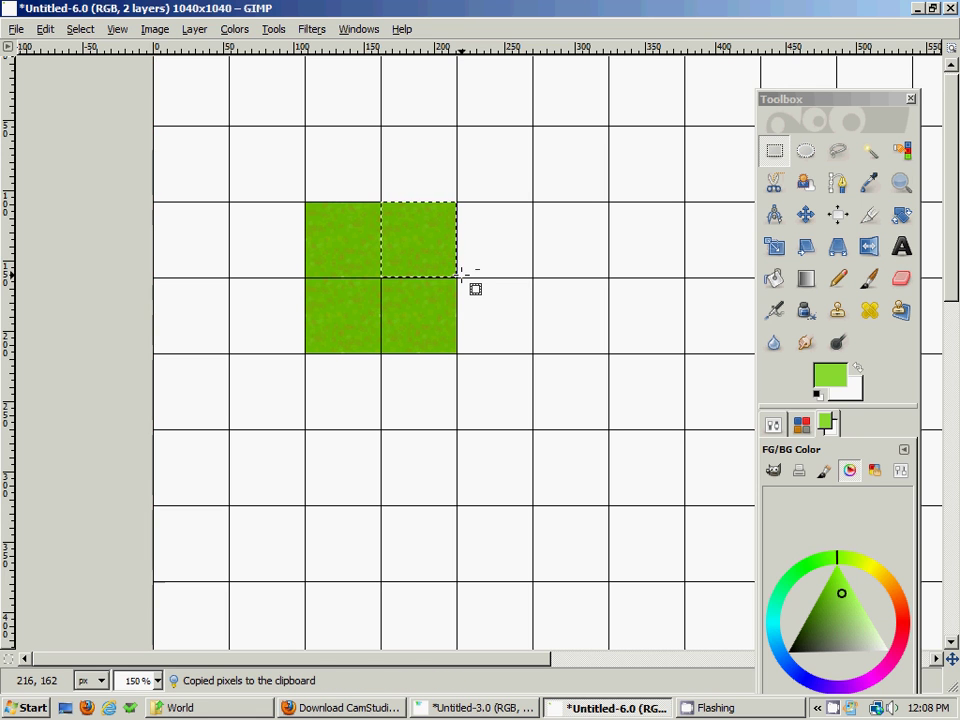
pyautogui.moveTo(420, 238); pyautogui.dragTo(493, 238)
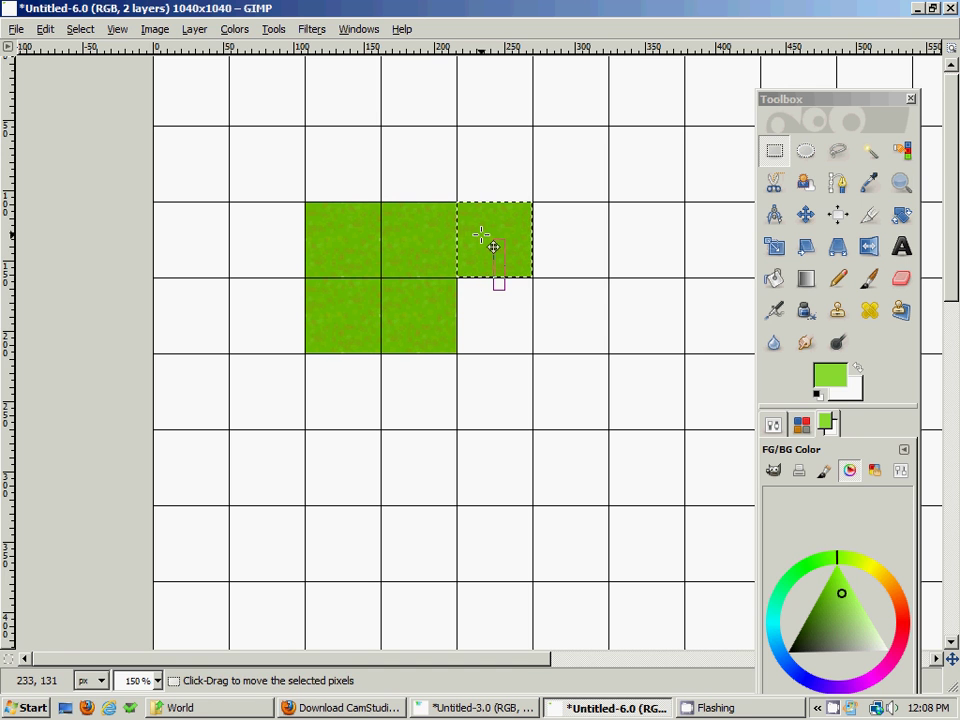
pyautogui.click(551, 222)
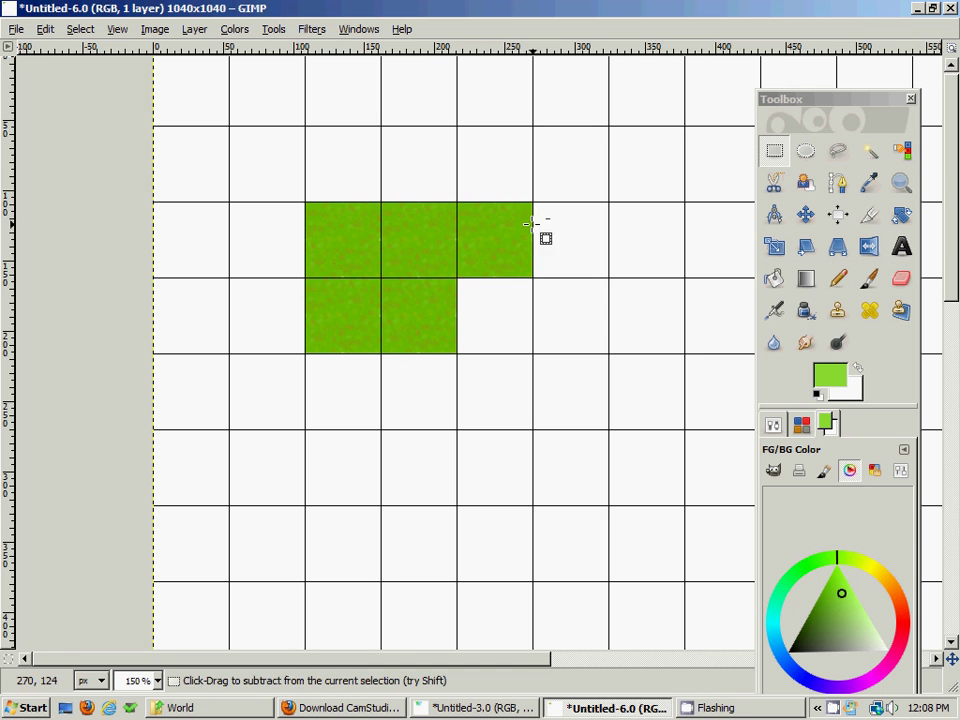
pyautogui.hotkey('ctrl', 'v')
pyautogui.moveTo(550, 342); pyautogui.dragTo(355, 389)
pyautogui.click(574, 295)
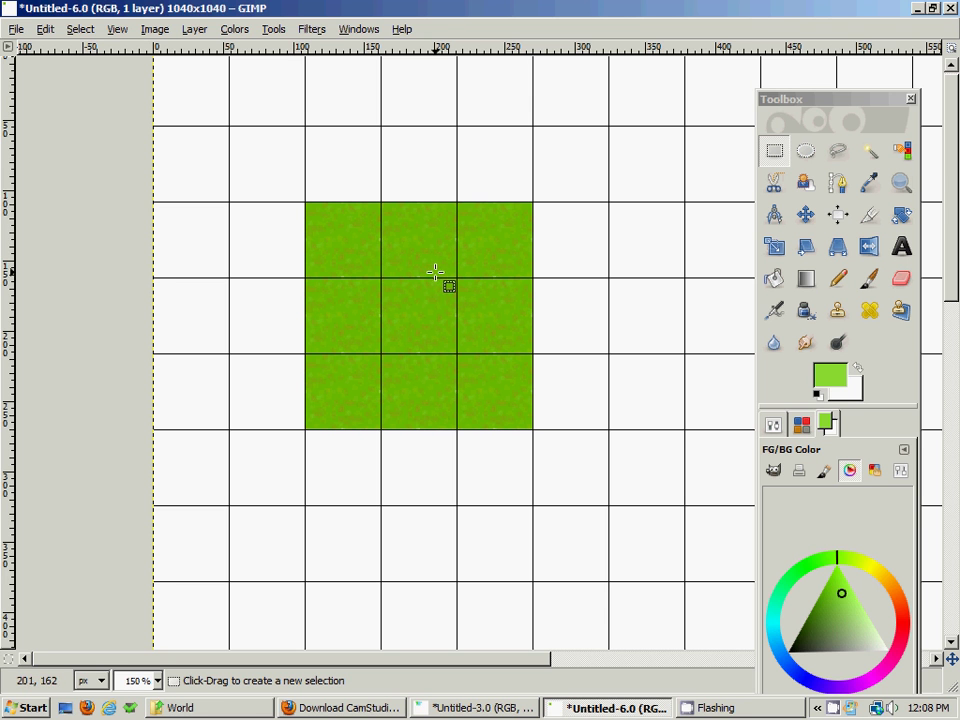
# Bring the empty grid cells beside the grass block into close view and set the foreground color to medium blue
pyautogui.press('space')
pyautogui.moveTo(363, 296); pyautogui.dragTo(342, 305)
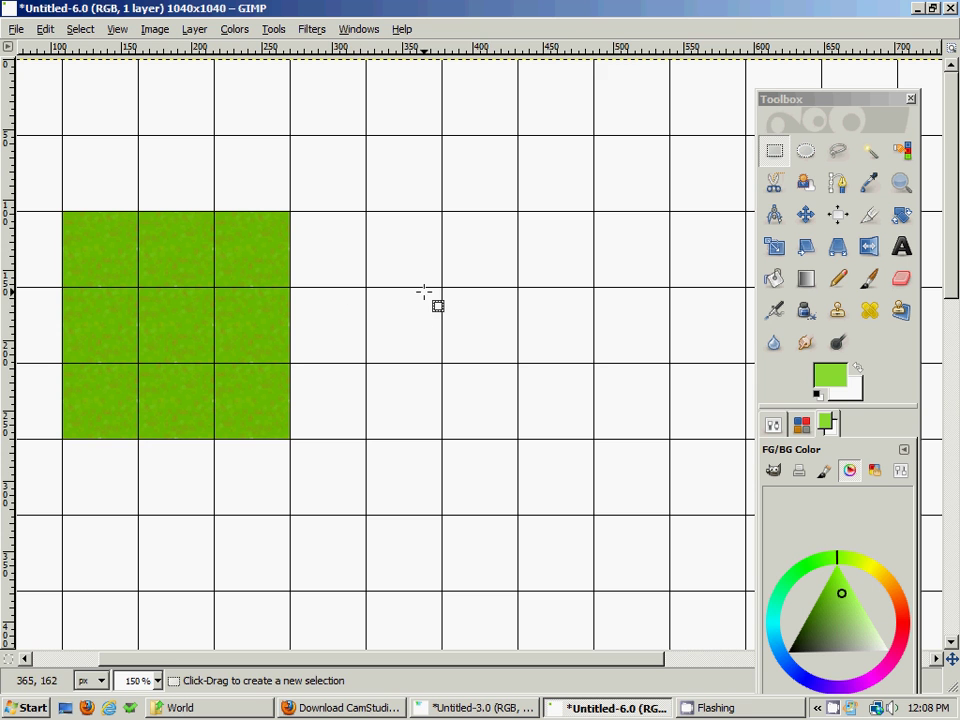
pyautogui.click(902, 184)
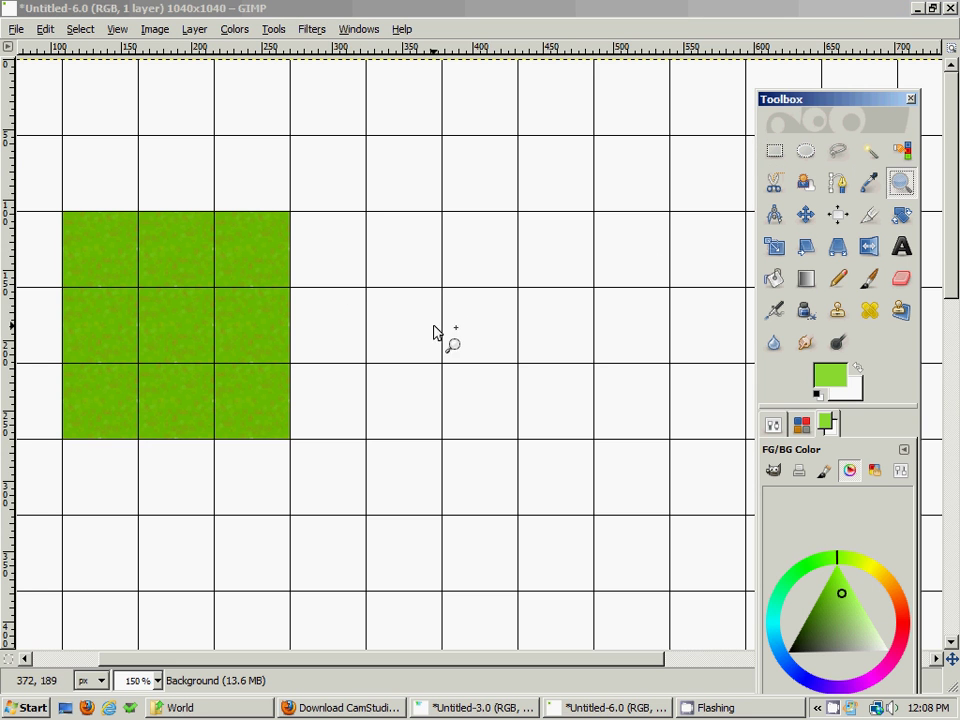
pyautogui.click(473, 323)
pyautogui.click(473, 323)
pyautogui.click(491, 272)
pyautogui.press('space')
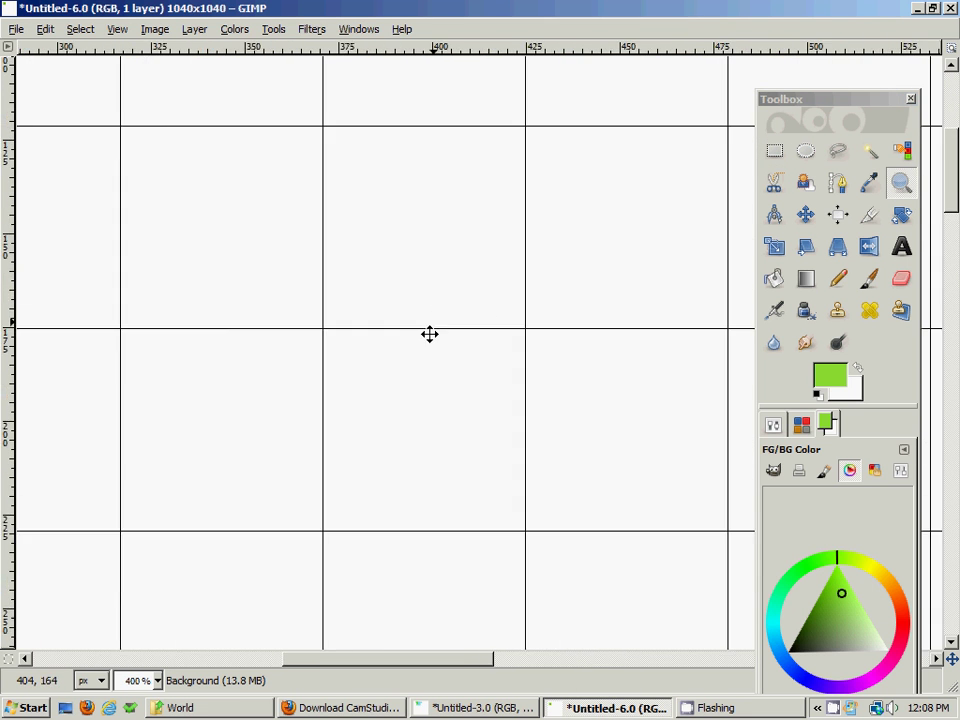
pyautogui.moveTo(429, 334); pyautogui.dragTo(435, 411)
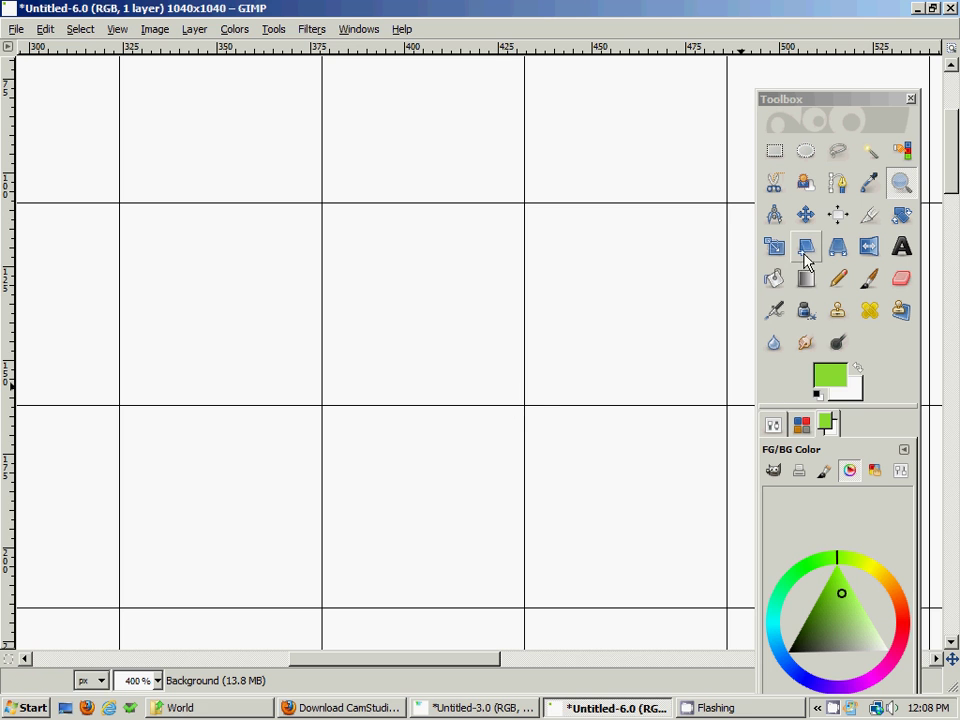
pyautogui.click(775, 278)
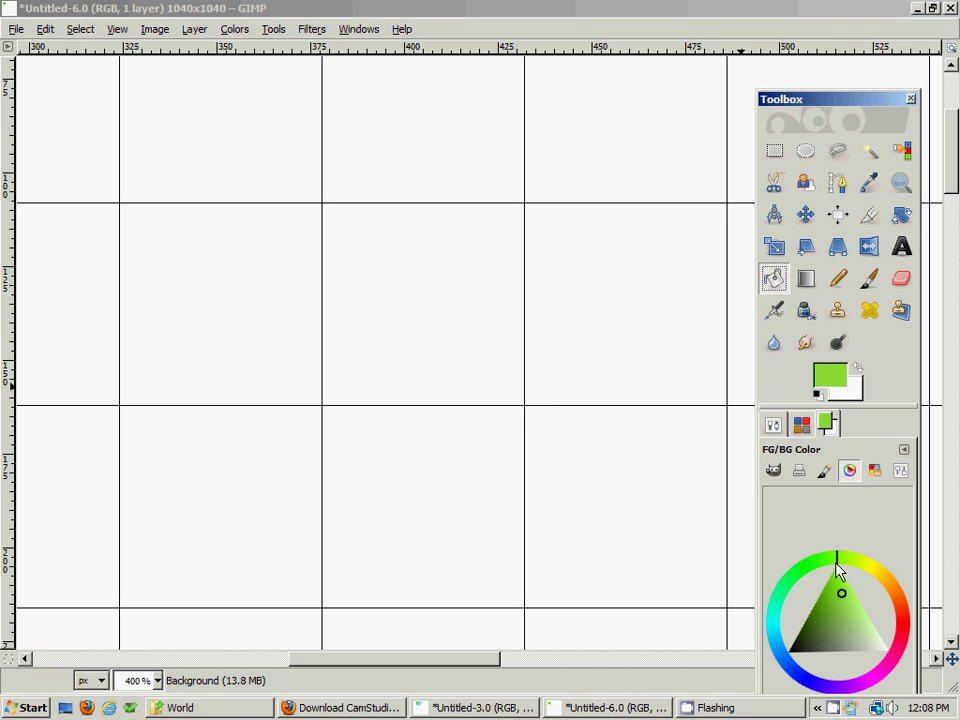
pyautogui.moveTo(837, 562)
pyautogui.mouseDown()
pyautogui.moveTo(827, 561)
pyautogui.moveTo(776, 640)
pyautogui.moveTo(804, 651)
pyautogui.moveTo(790, 650)
pyautogui.moveTo(810, 629)
pyautogui.moveTo(797, 630)
pyautogui.moveTo(801, 637)
pyautogui.mouseUp()
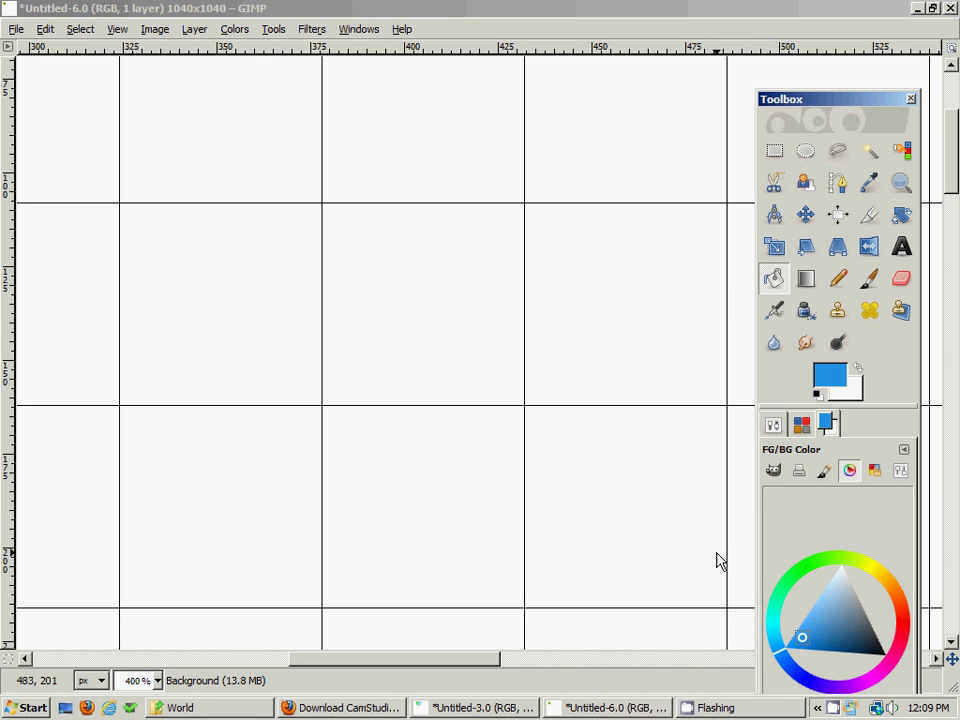
# Select one empty 54-pixel grid cell to the right of the grass block and fill it with the blue foreground color
pyautogui.click(775, 151)
pyautogui.moveTo(322, 203); pyautogui.dragTo(522, 405)
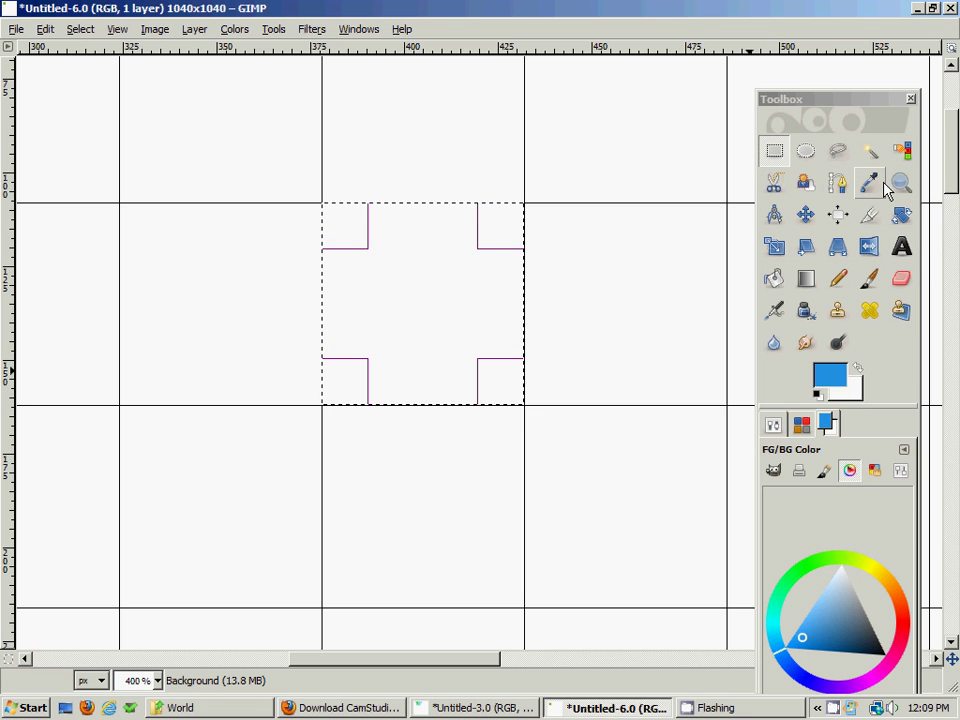
pyautogui.click(775, 278)
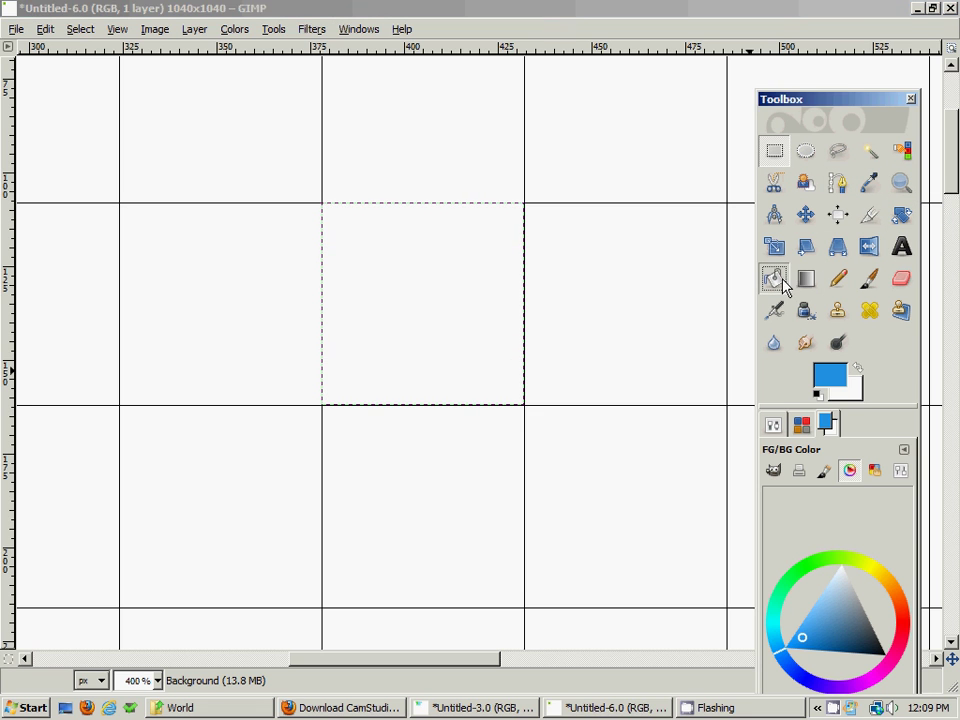
pyautogui.click(424, 300)
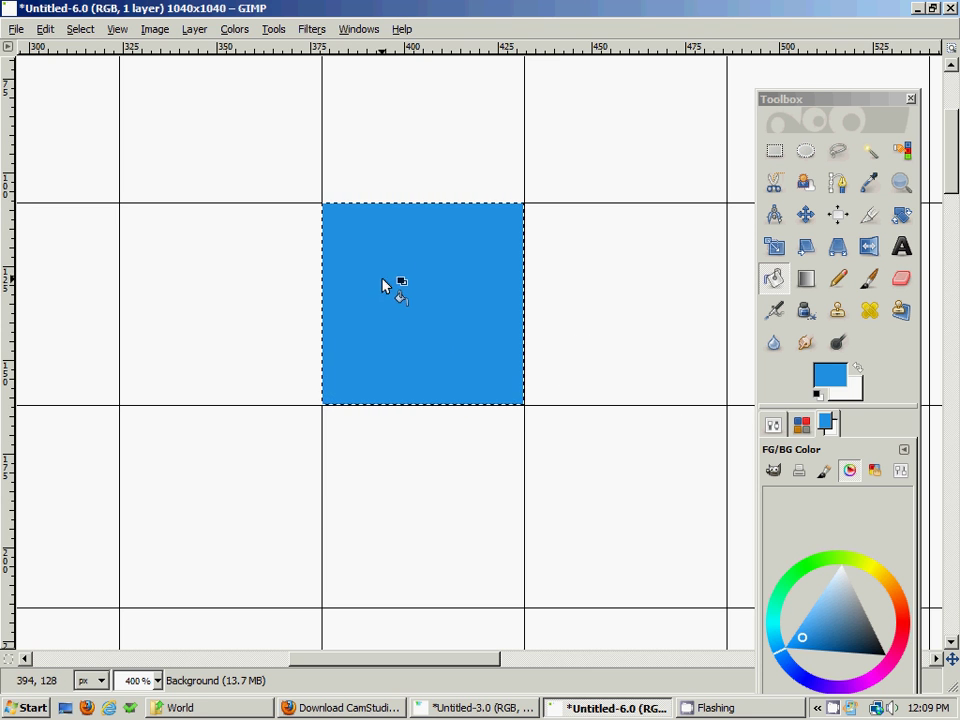
# Choose the Pencil with a light blue foreground color for the blue tile and display its tool options
pyautogui.moveTo(390, 300); pyautogui.dragTo(439, 289)
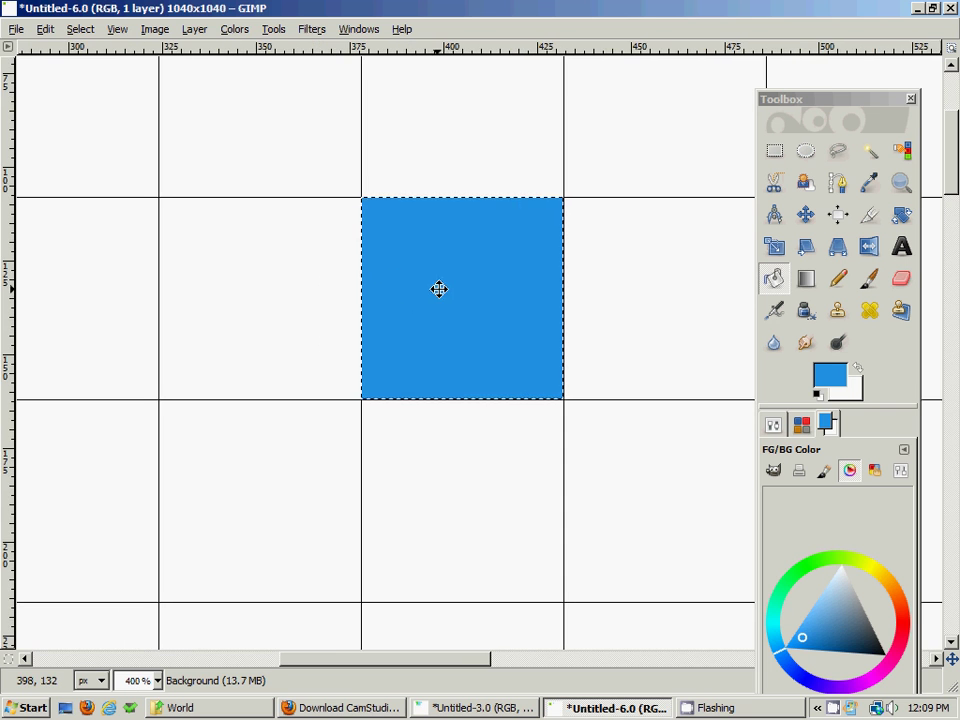
pyautogui.click(901, 182)
pyautogui.click(506, 343)
pyautogui.moveTo(480, 242); pyautogui.dragTo(476, 339)
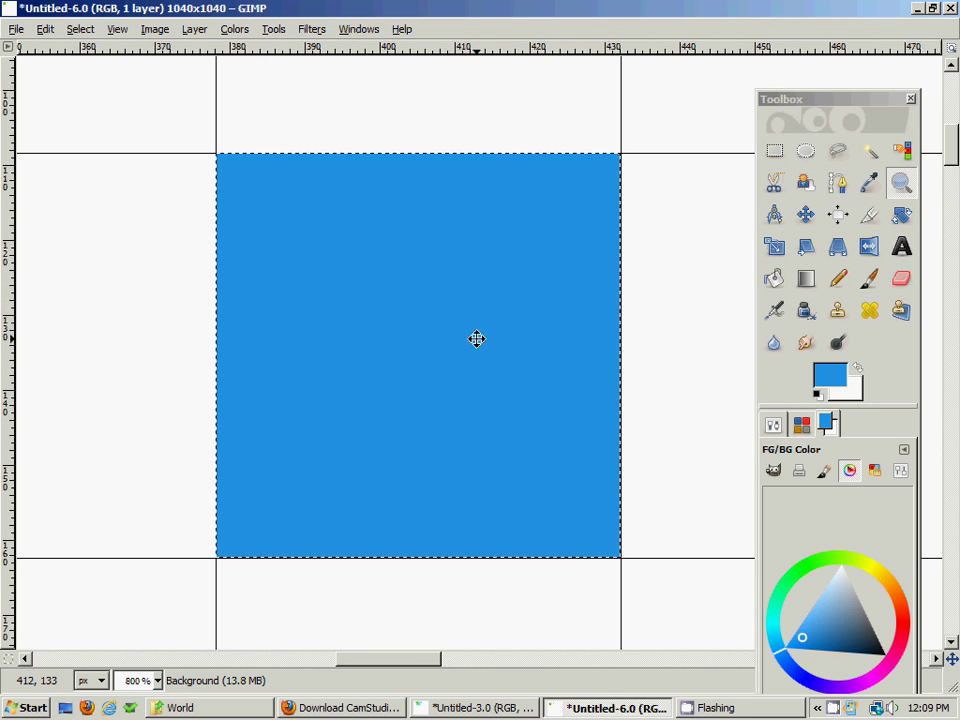
pyautogui.click(838, 278)
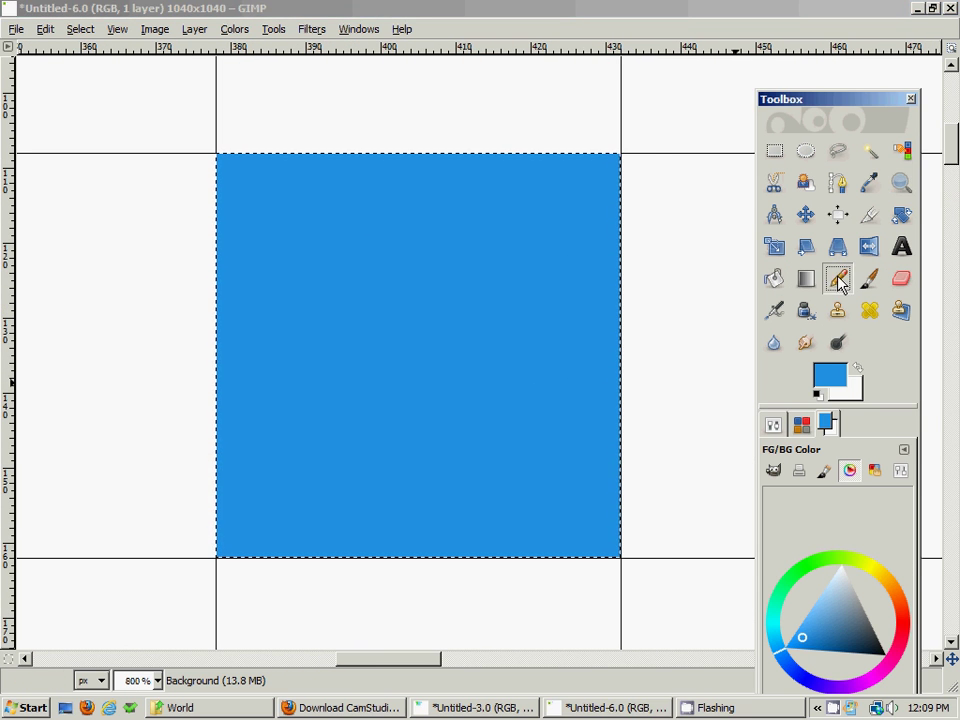
pyautogui.moveTo(804, 638); pyautogui.dragTo(830, 593)
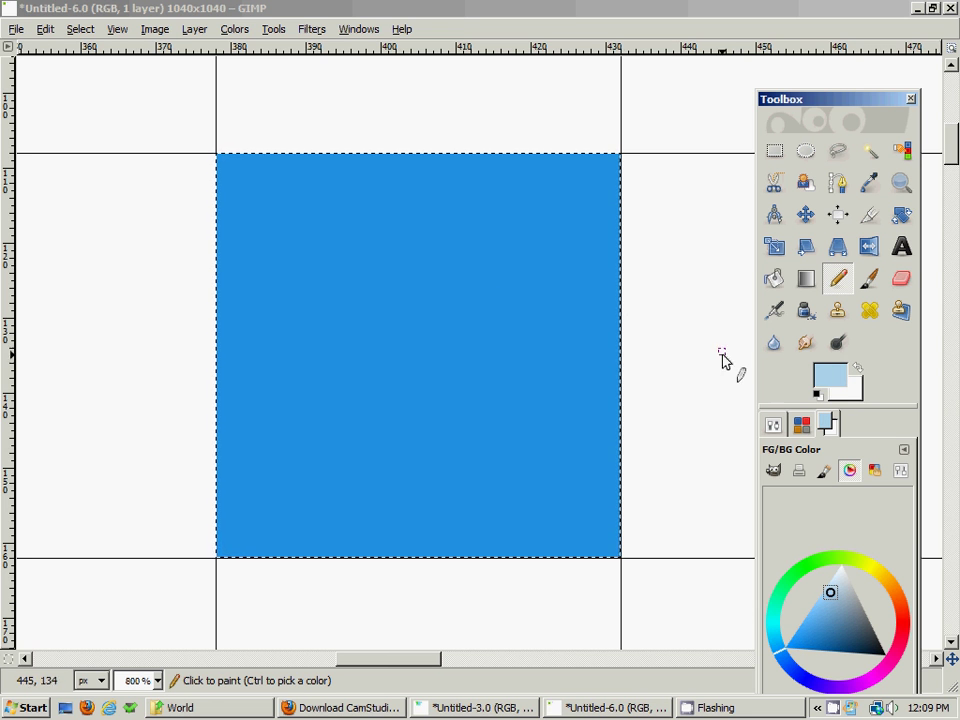
pyautogui.click(774, 425)
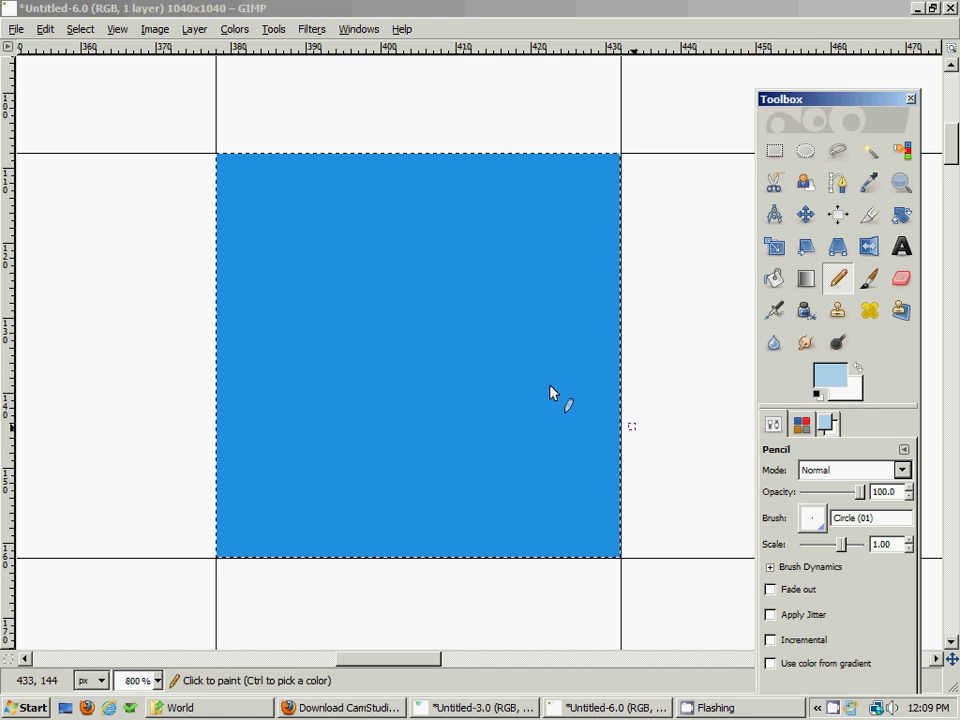
# Draw small irregular ripple outlines in light blue over the left half of the blue tile with the Pencil
pyautogui.click(221, 184)
pyautogui.moveTo(221, 184); pyautogui.dragTo(277, 186)
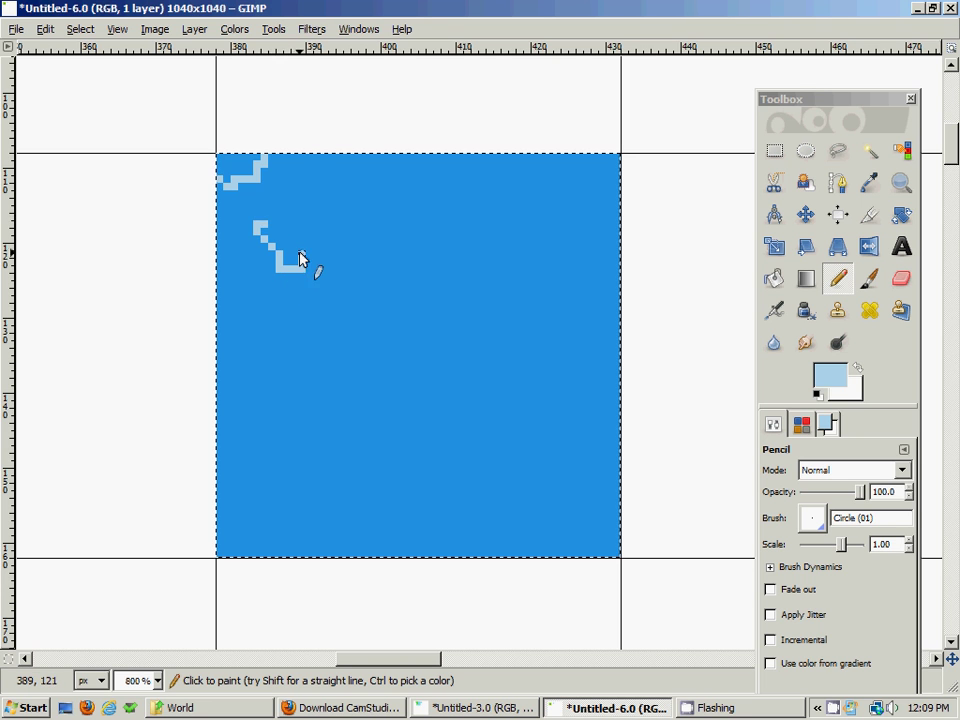
pyautogui.moveTo(283, 215); pyautogui.dragTo(264, 213)
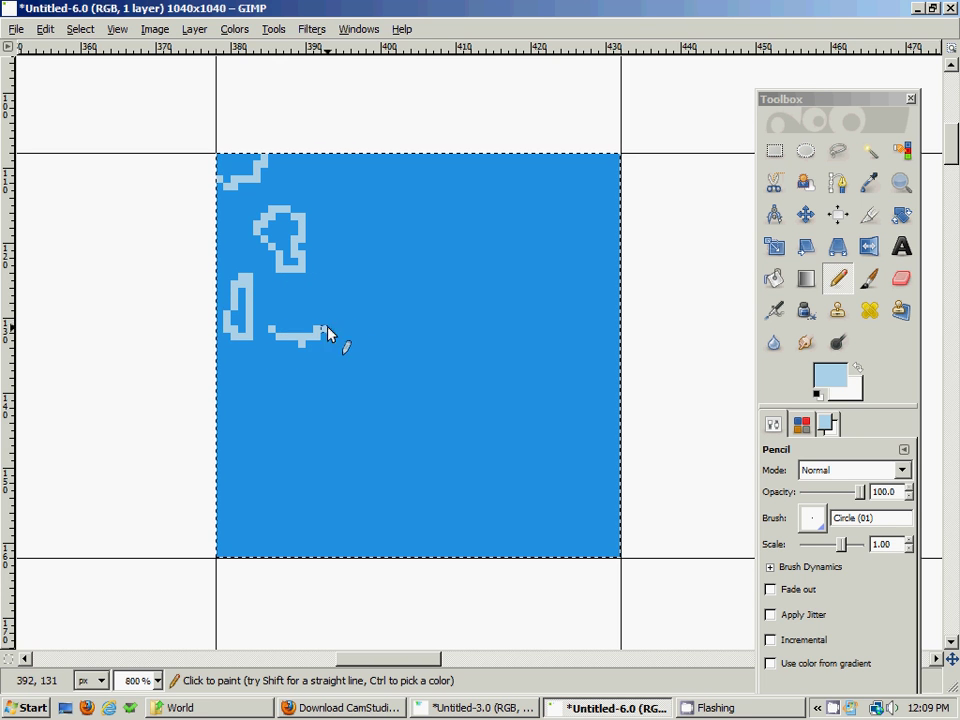
pyautogui.click(247, 398)
pyautogui.moveTo(255, 397); pyautogui.dragTo(256, 387)
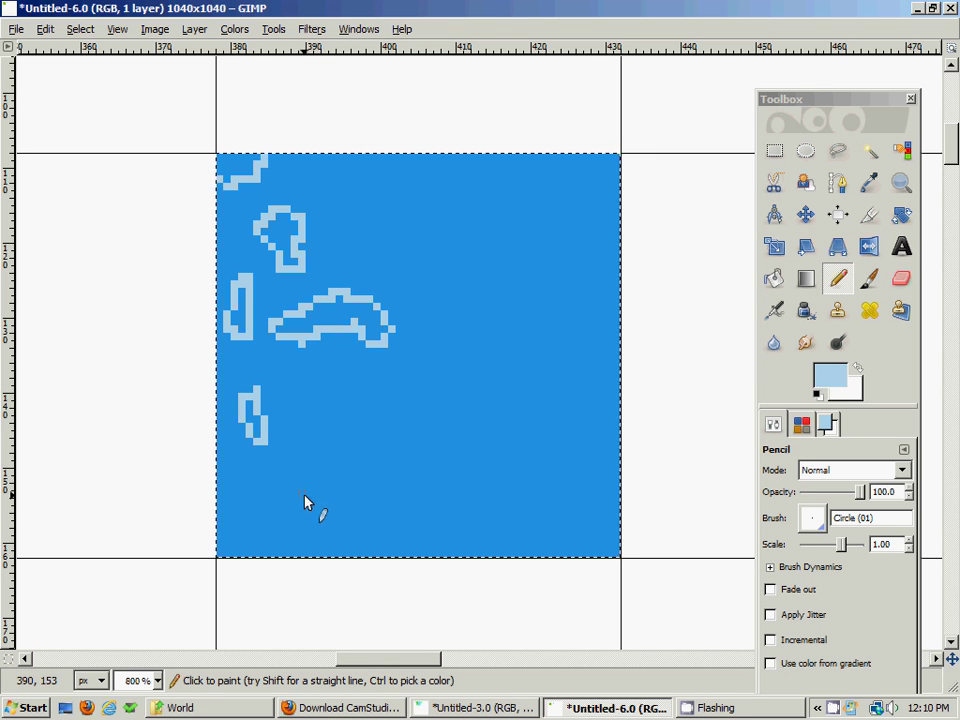
pyautogui.moveTo(205, 517)
pyautogui.mouseDown()
pyautogui.moveTo(263, 491)
pyautogui.moveTo(260, 470)
pyautogui.moveTo(223, 471)
pyautogui.mouseUp()
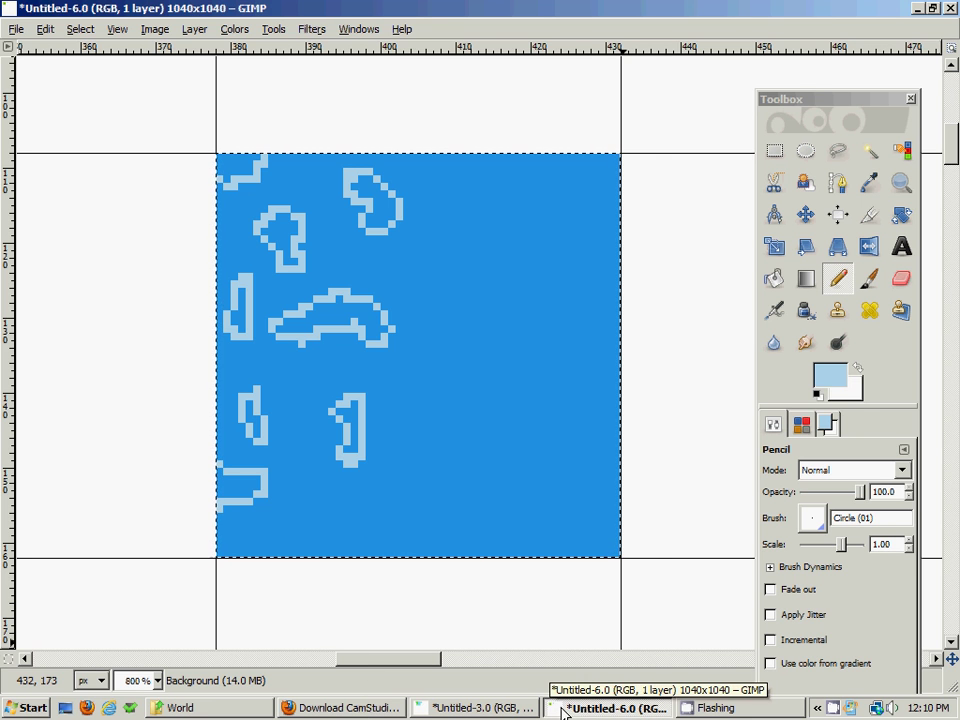
pyautogui.click(708, 707)
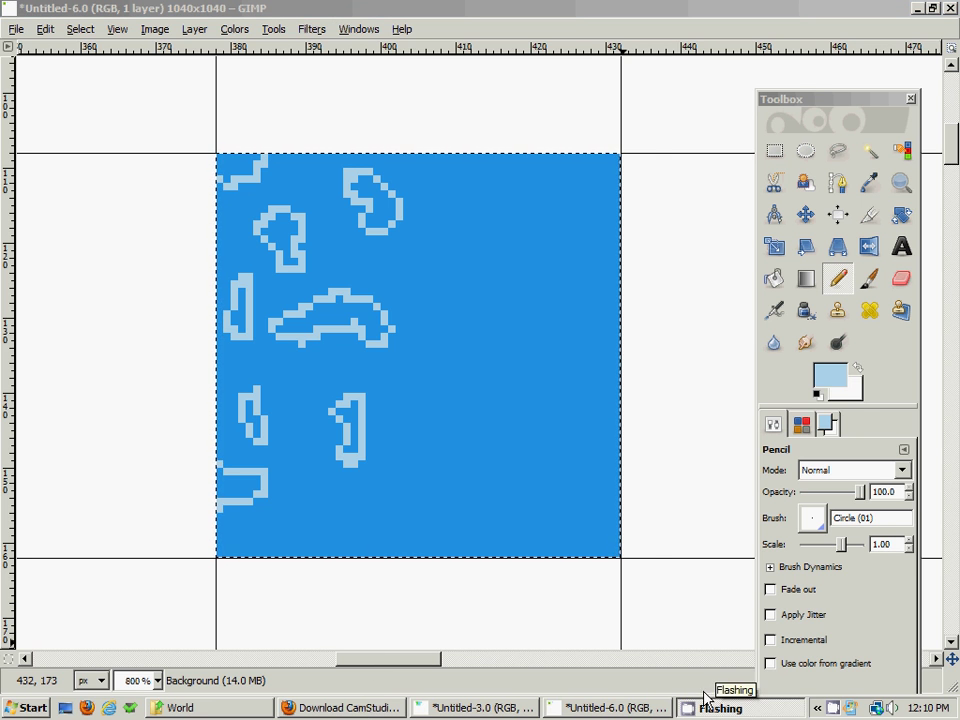